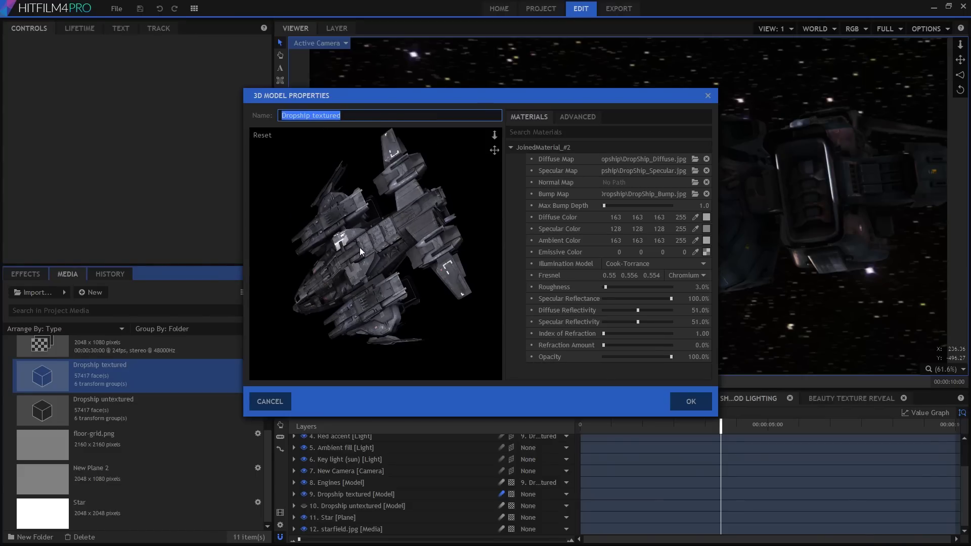
scroll(359, 248, up, 2)
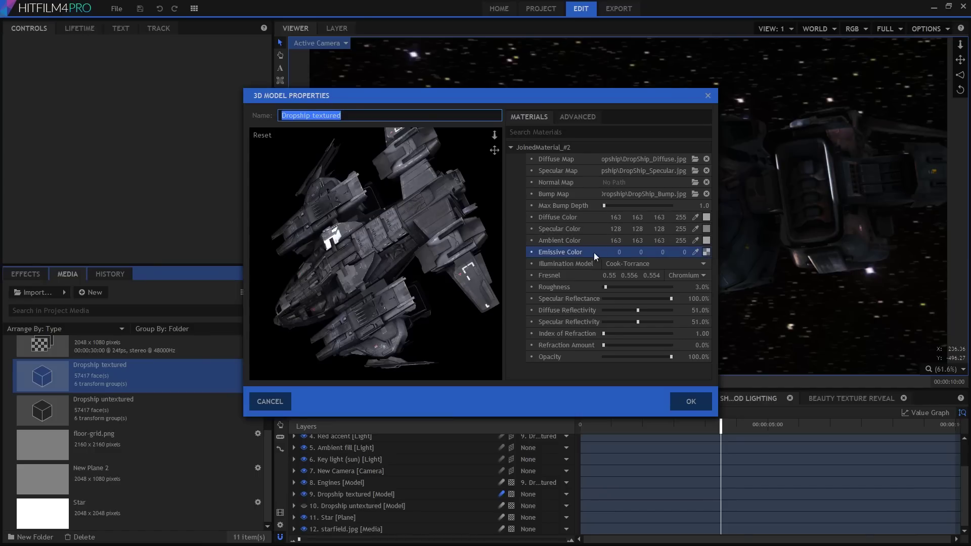
Review the dropship material's colour and illumination options and raise its Specular Reflectance.
click(562, 215)
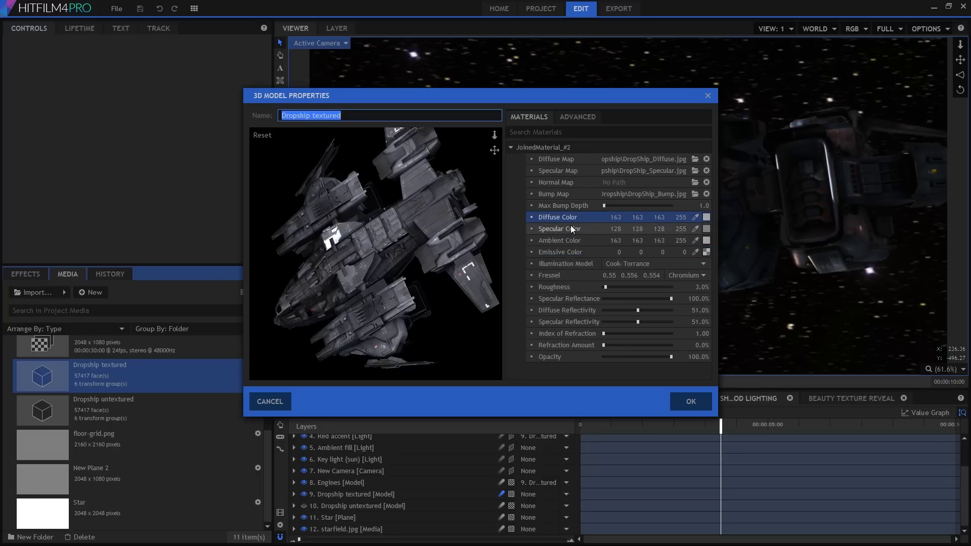
scroll(332, 244, up, 3)
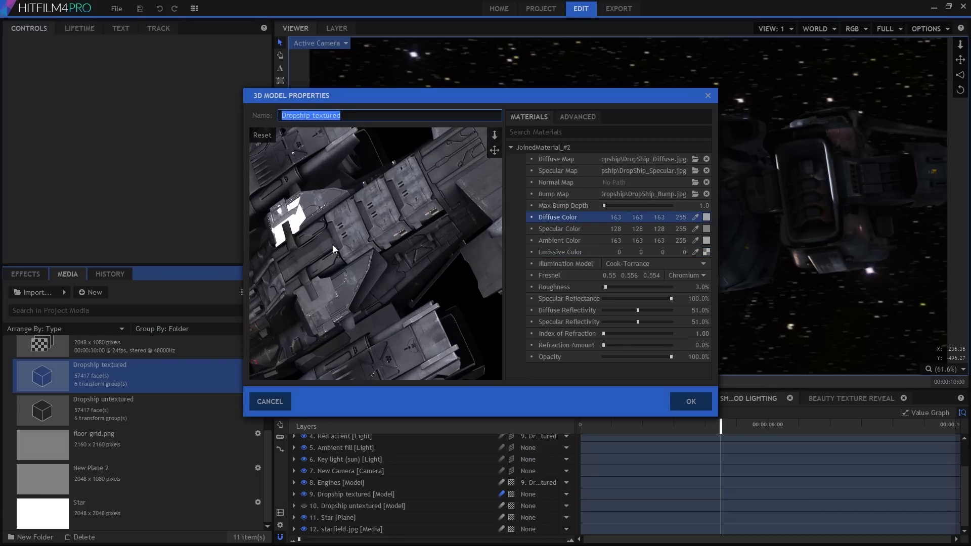
click(629, 262)
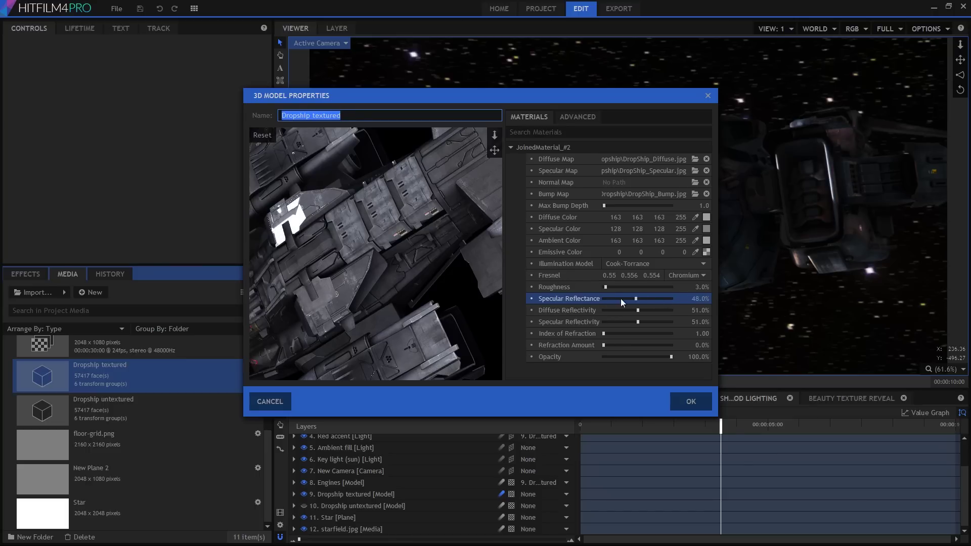
drag(608, 300, 671, 299)
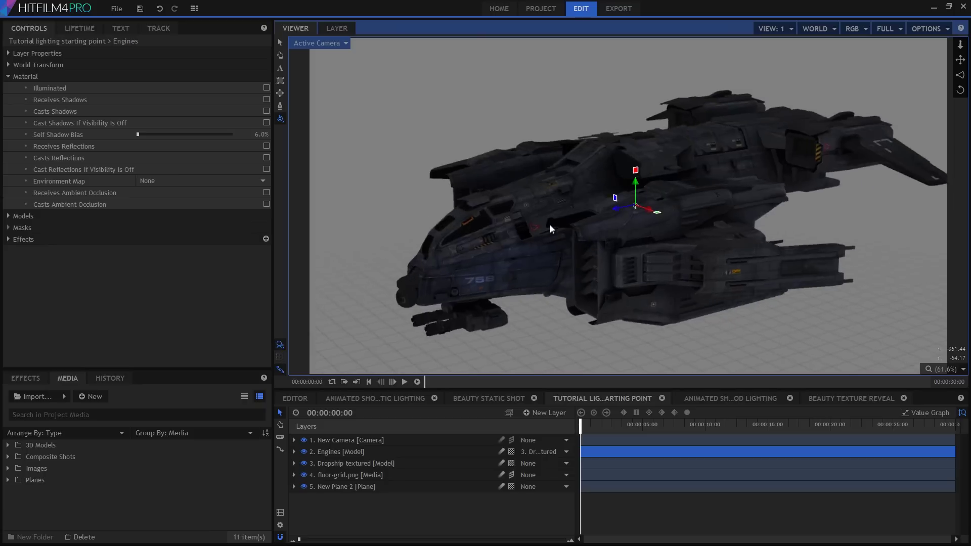
drag(550, 225, 609, 228)
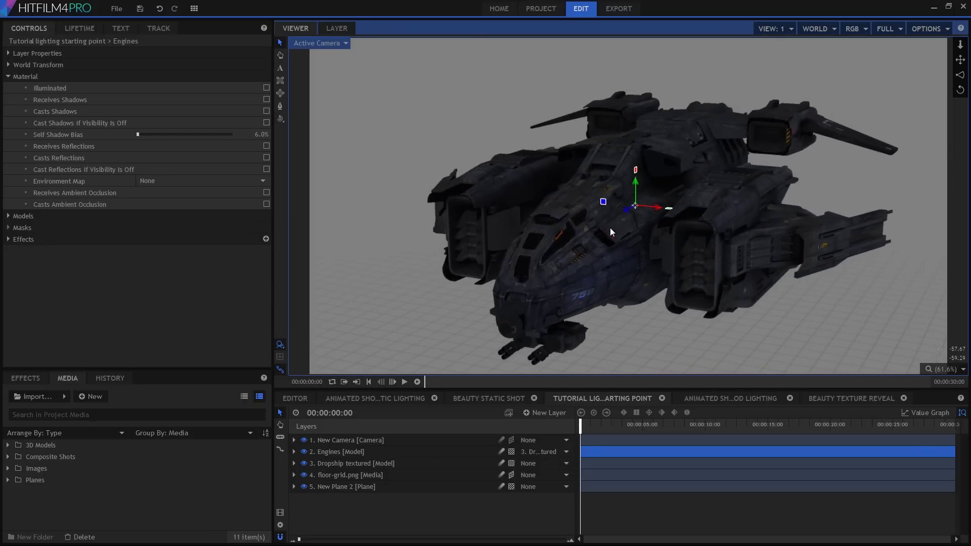
Turn on Receives/Casts Shadows and Receives/Casts Ambient Occlusion in the Dropship textured material.
click(403, 468)
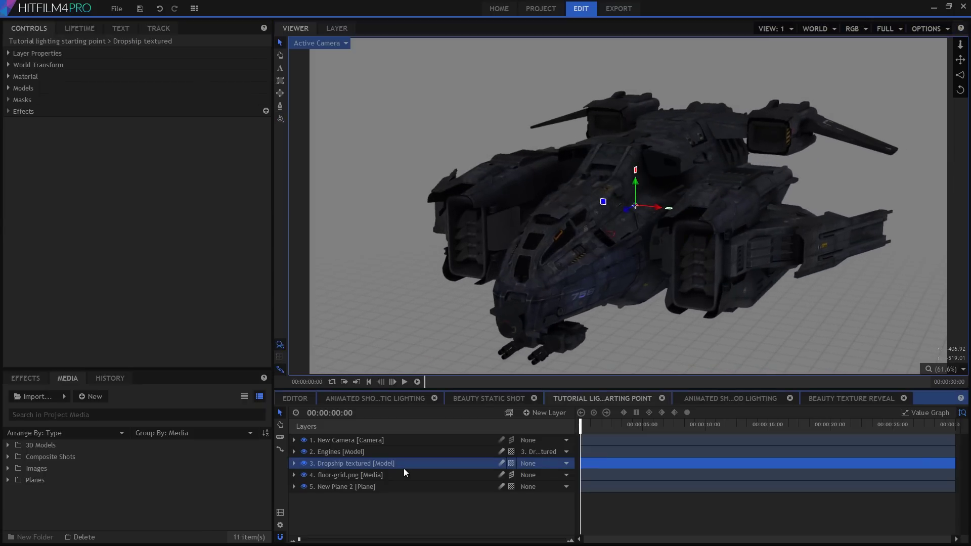
click(8, 76)
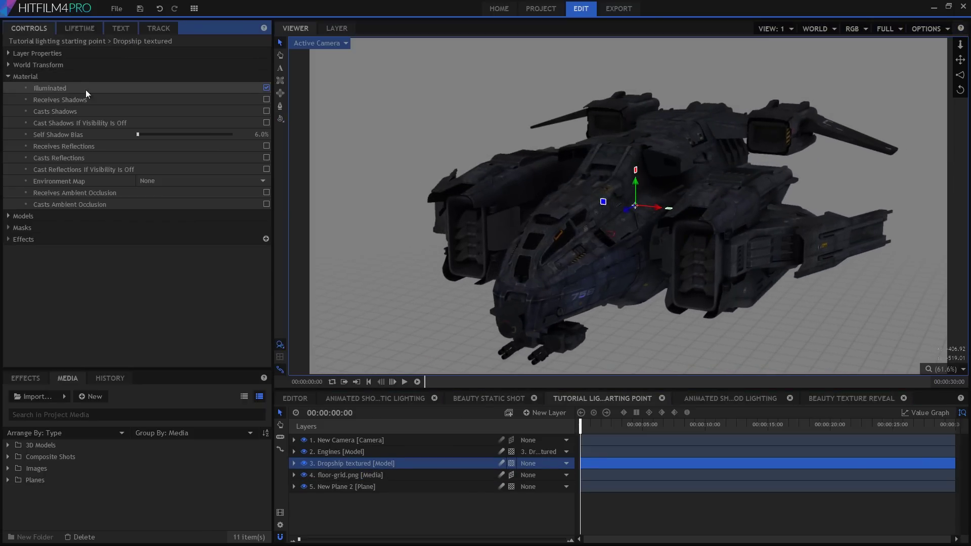
click(266, 99)
click(267, 110)
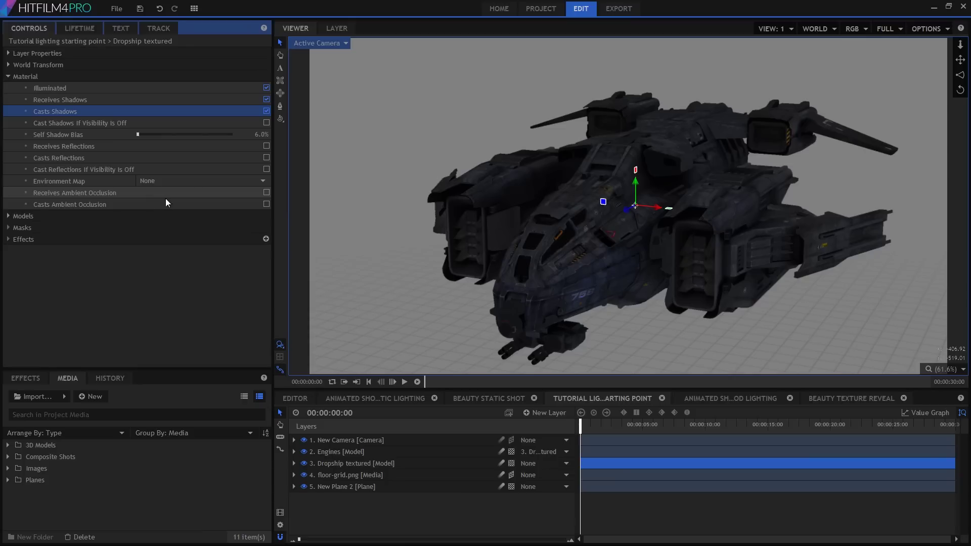
click(266, 192)
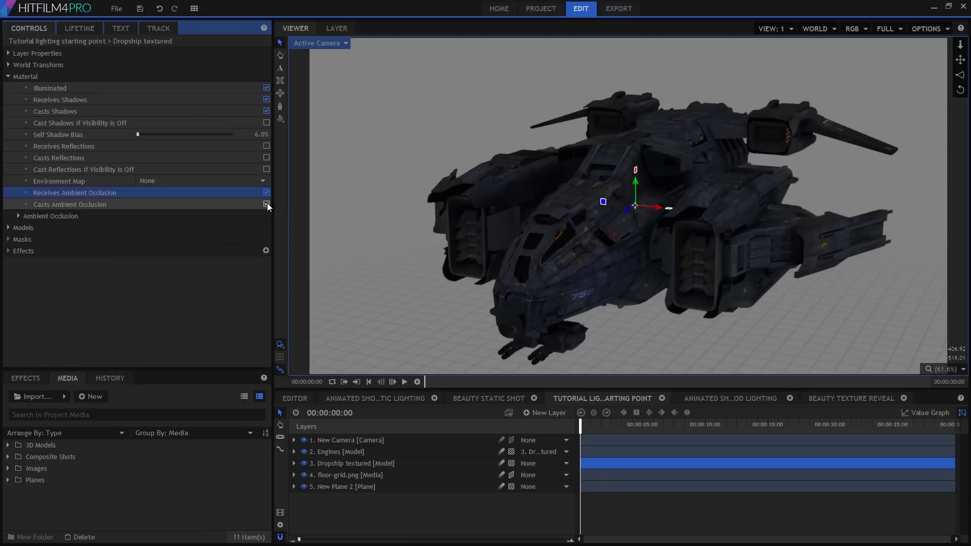
click(267, 204)
click(267, 204)
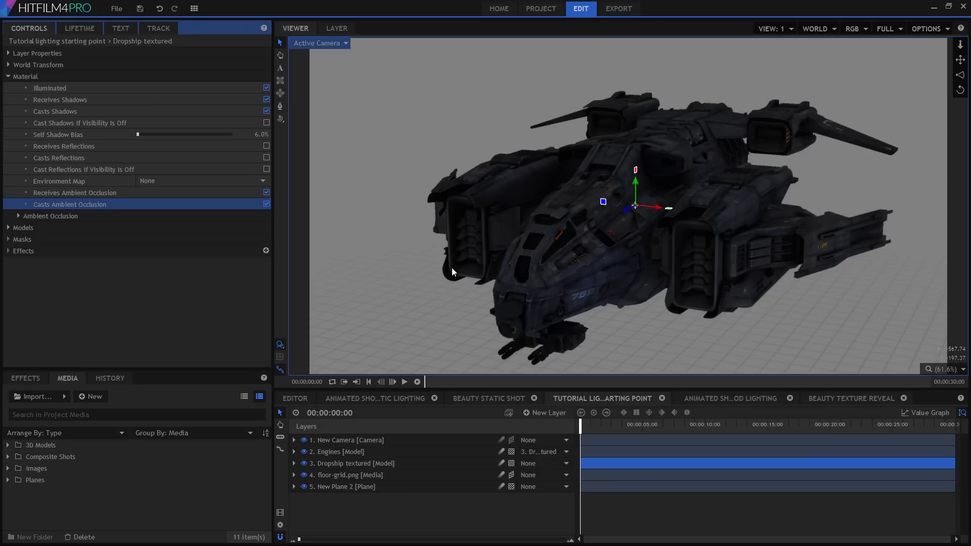
Add a new point light and place it above the dropship at Y 250, Z 58.2.
click(548, 413)
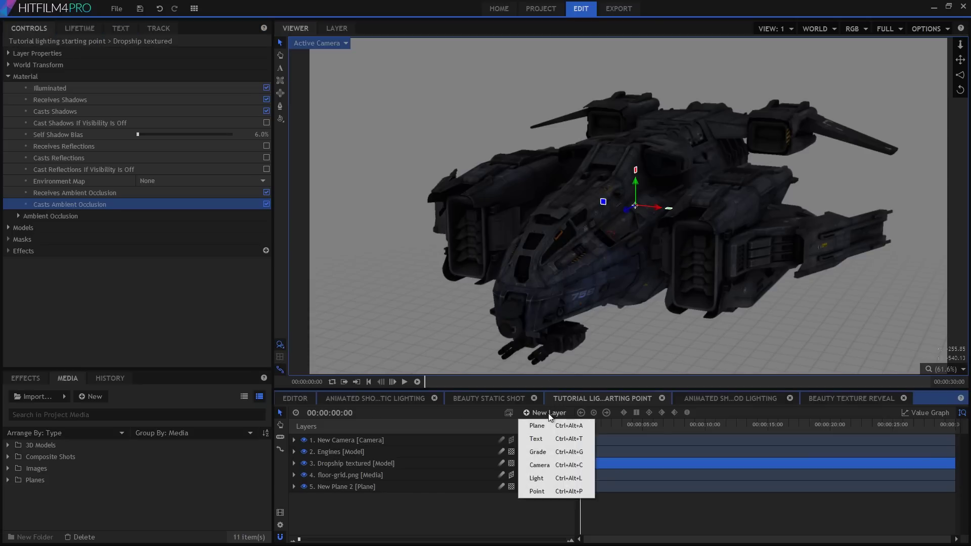
click(536, 478)
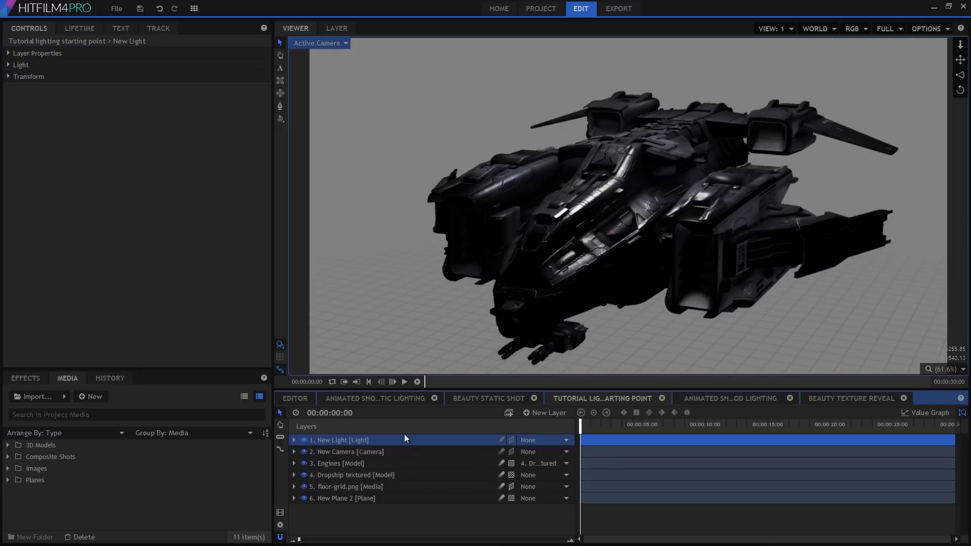
click(8, 78)
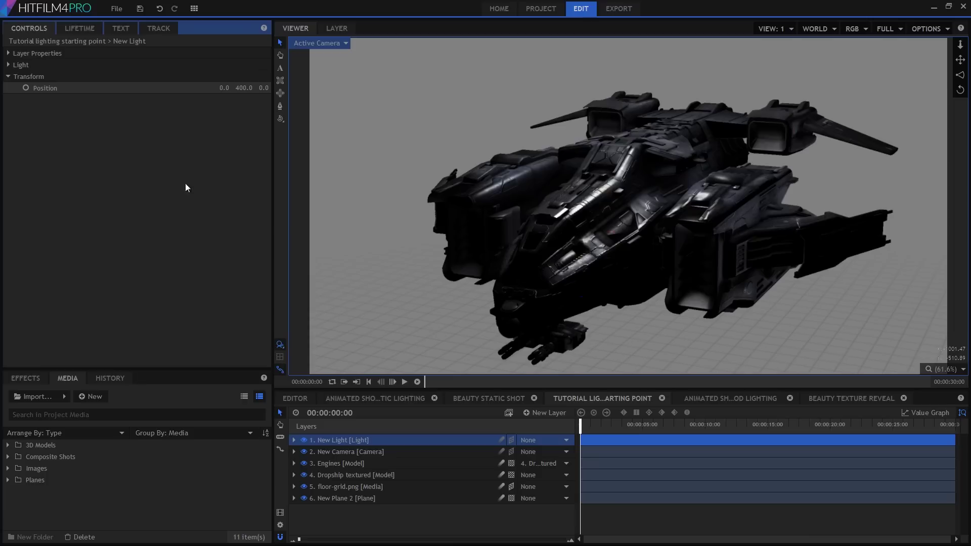
click(688, 194)
drag(689, 194, 653, 216)
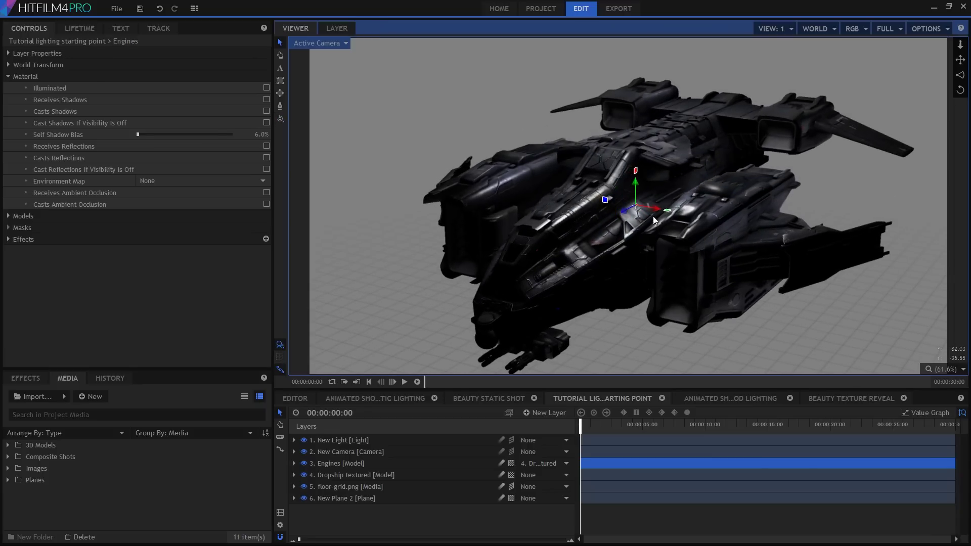
click(344, 440)
click(173, 87)
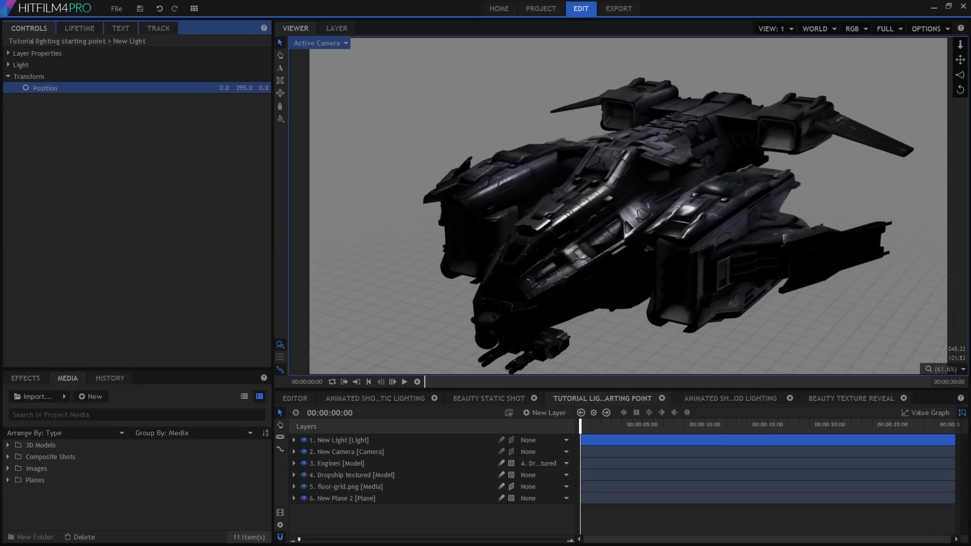
drag(244, 87, 210, 87)
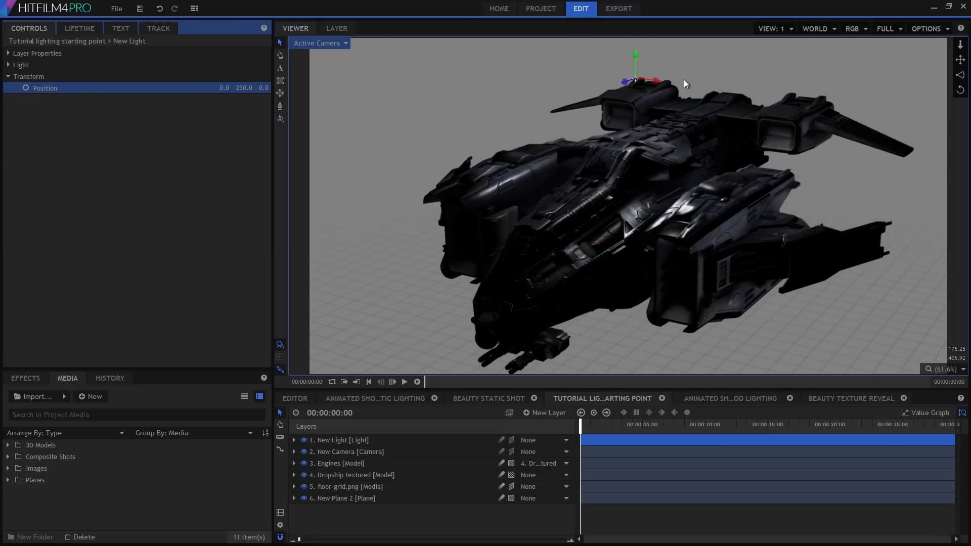
drag(624, 86, 586, 113)
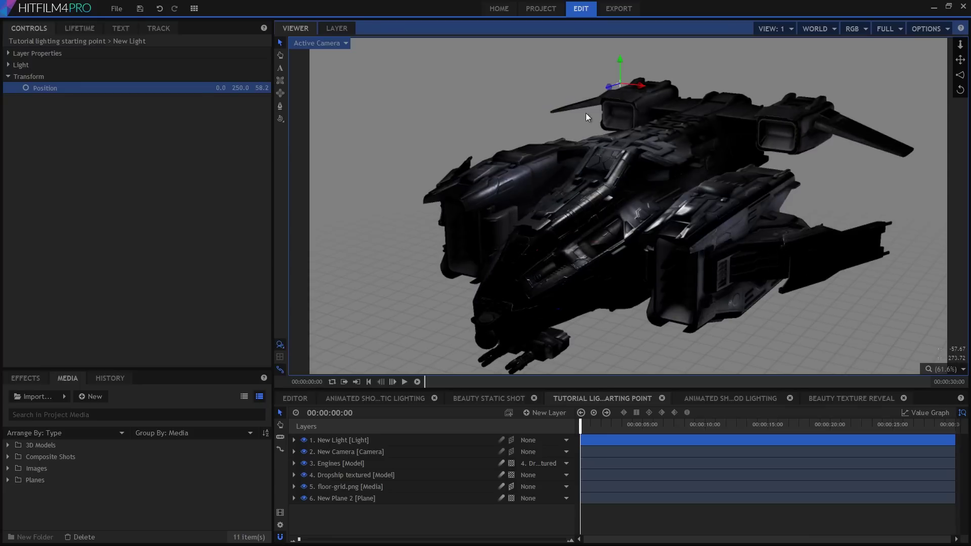
Make the light cast shadows at 100% shadow opacity and drag it to X 550.
click(30, 65)
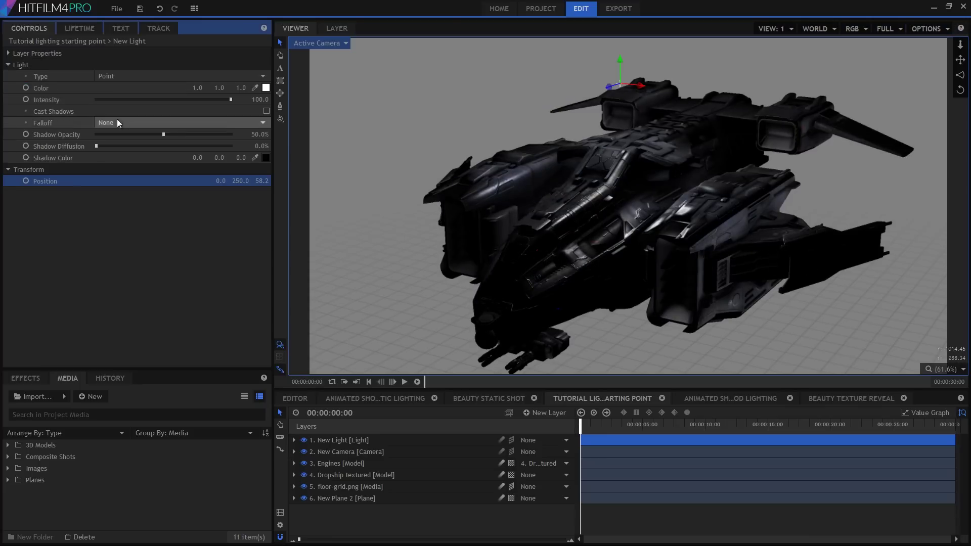
click(266, 111)
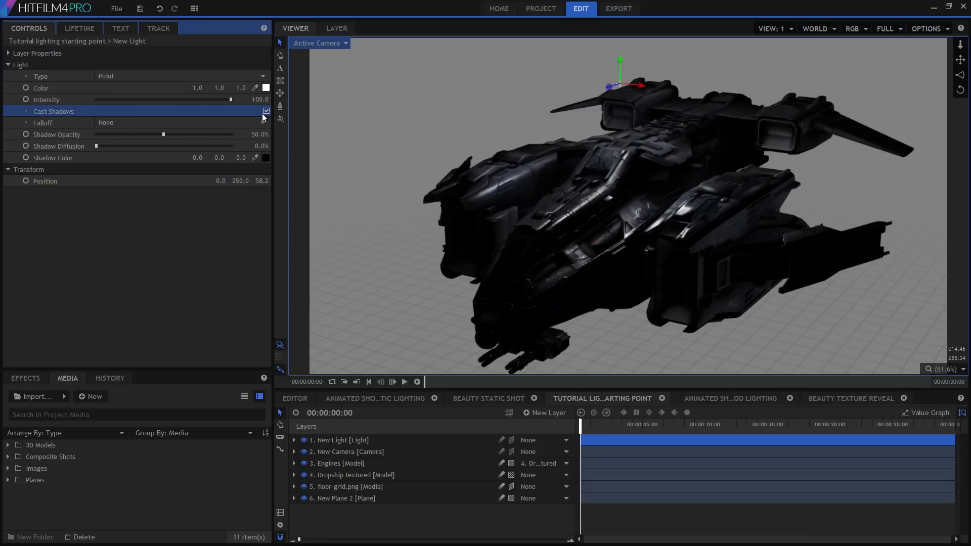
drag(161, 136, 233, 137)
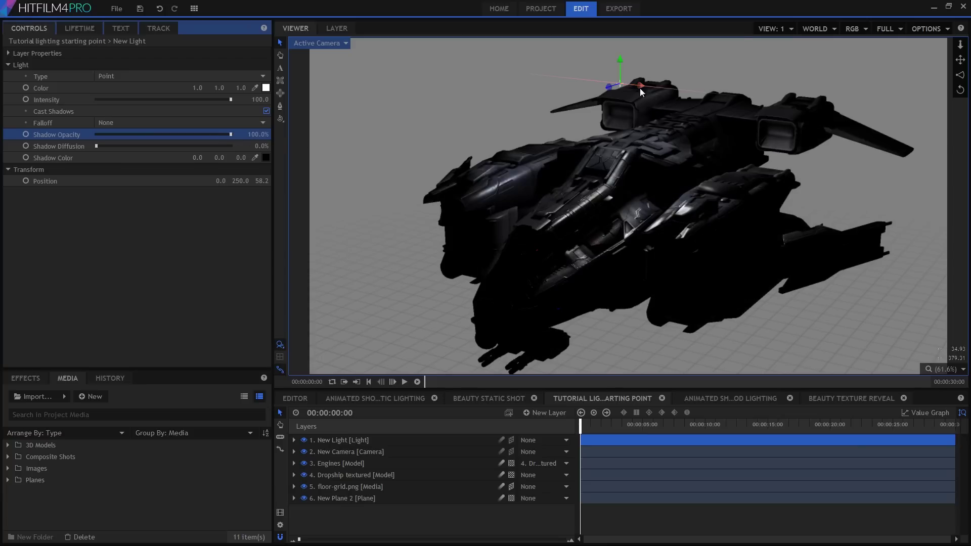
drag(639, 88, 356, 181)
Move the light through several positions to -461.3, 360.0, 913.4 and orbit to check the shadow.
drag(436, 153, 499, 145)
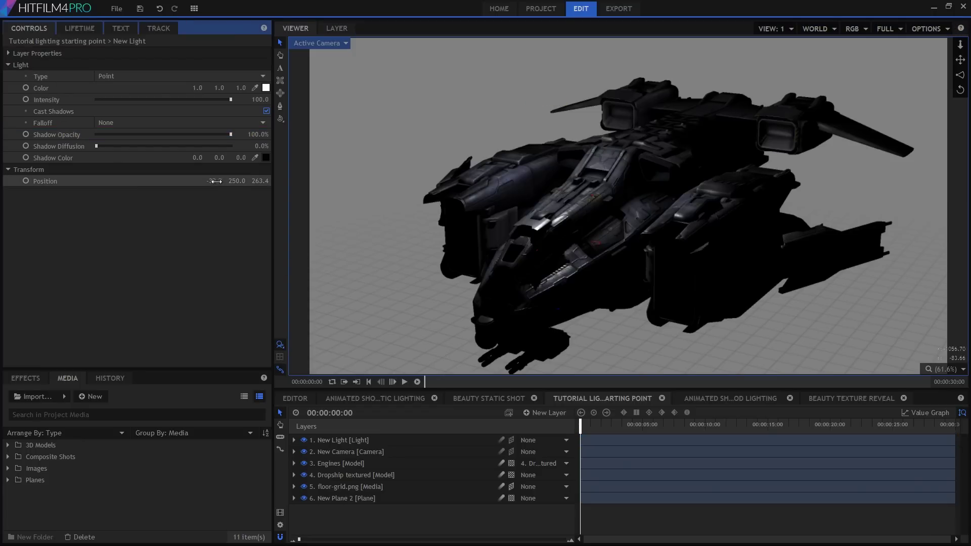
drag(216, 181, 228, 181)
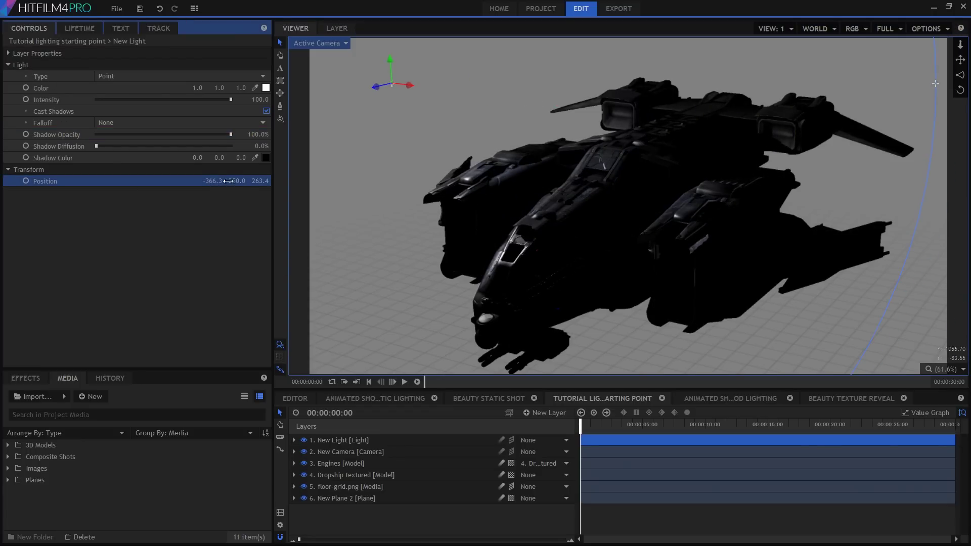
drag(935, 83, 818, 81)
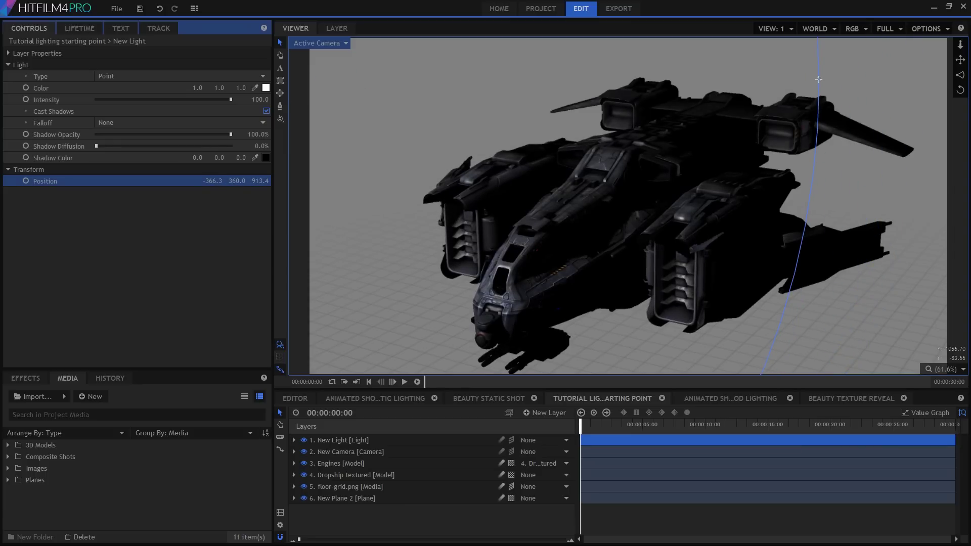
drag(819, 79, 751, 73)
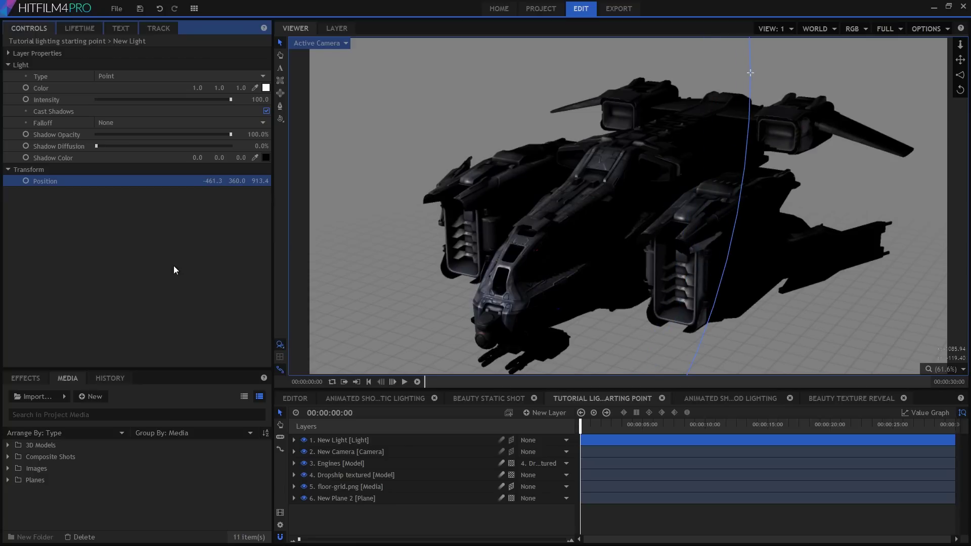
click(614, 202)
mouse_move(614, 203)
mouse_down()
mouse_move(725, 203)
mouse_move(544, 213)
mouse_move(366, 207)
mouse_move(598, 212)
mouse_up()
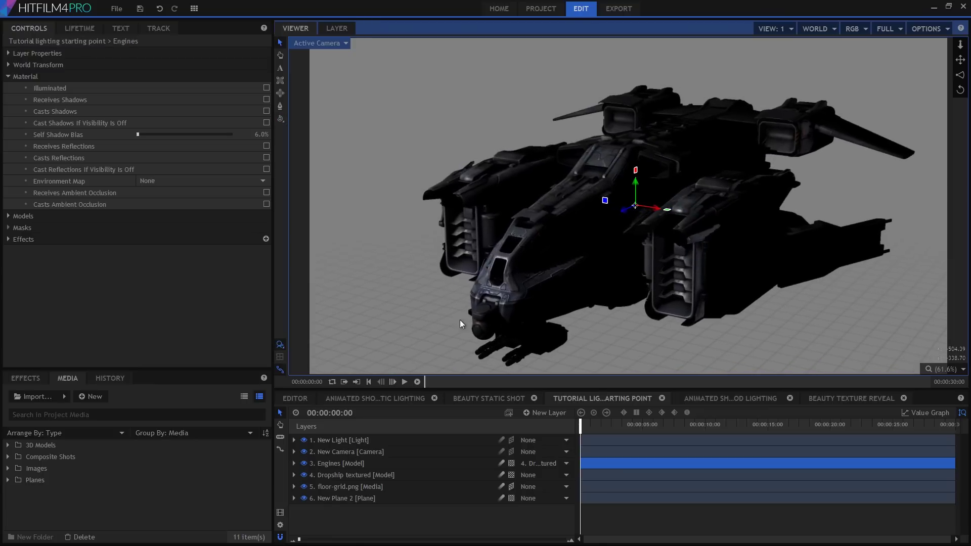
Rename the New Light layer to KEY and orbit to a head-on view of the dropship.
double_click(371, 438)
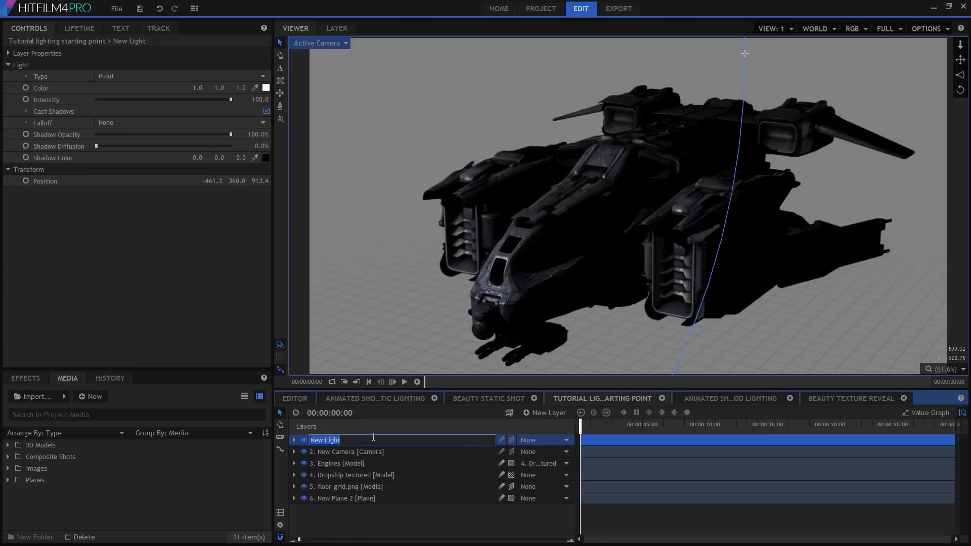
text(KEY)
key(Return)
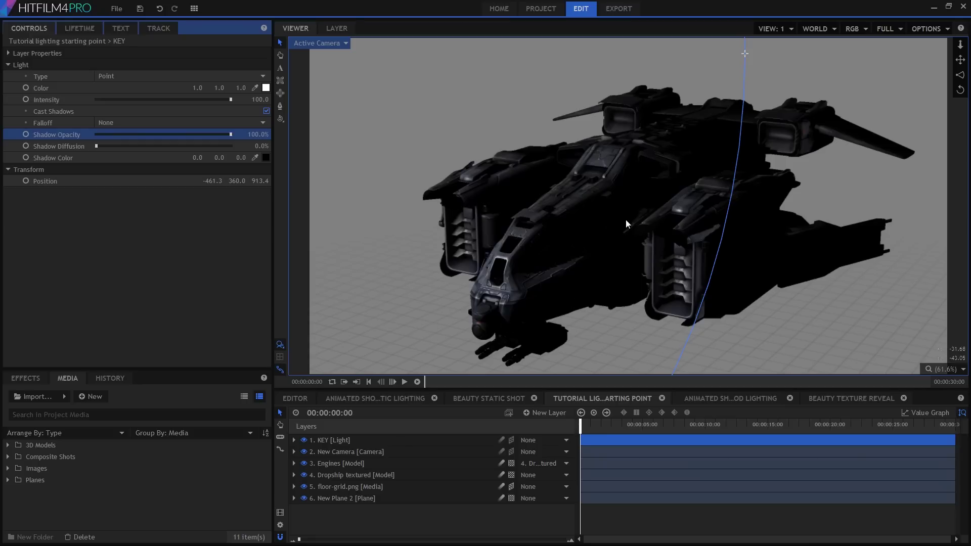
mouse_move(626, 219)
mouse_down()
mouse_move(711, 220)
mouse_move(623, 214)
mouse_up()
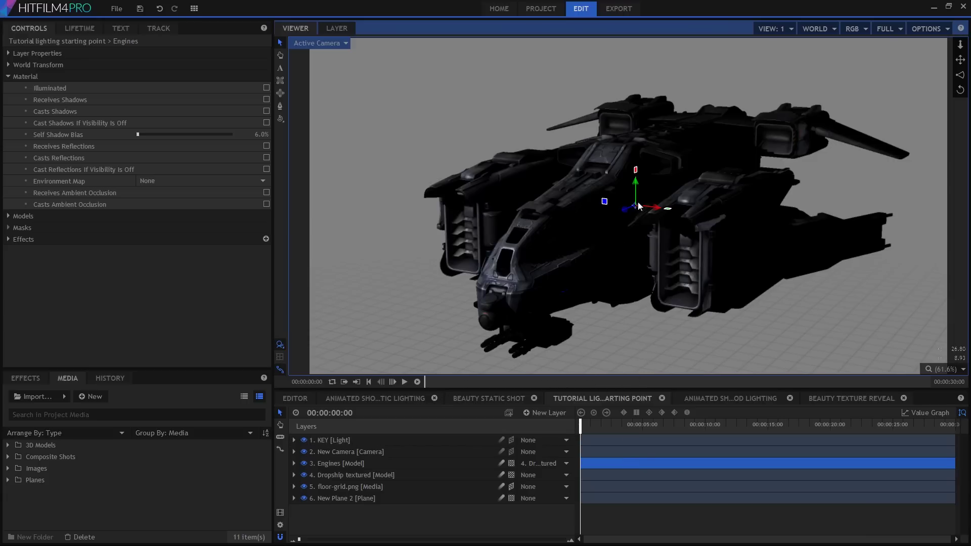
mouse_move(638, 206)
mouse_down()
mouse_move(674, 189)
mouse_move(697, 163)
mouse_move(872, 171)
mouse_move(667, 200)
mouse_move(265, 223)
mouse_move(375, 211)
mouse_move(672, 211)
mouse_move(669, 223)
mouse_move(659, 218)
mouse_up()
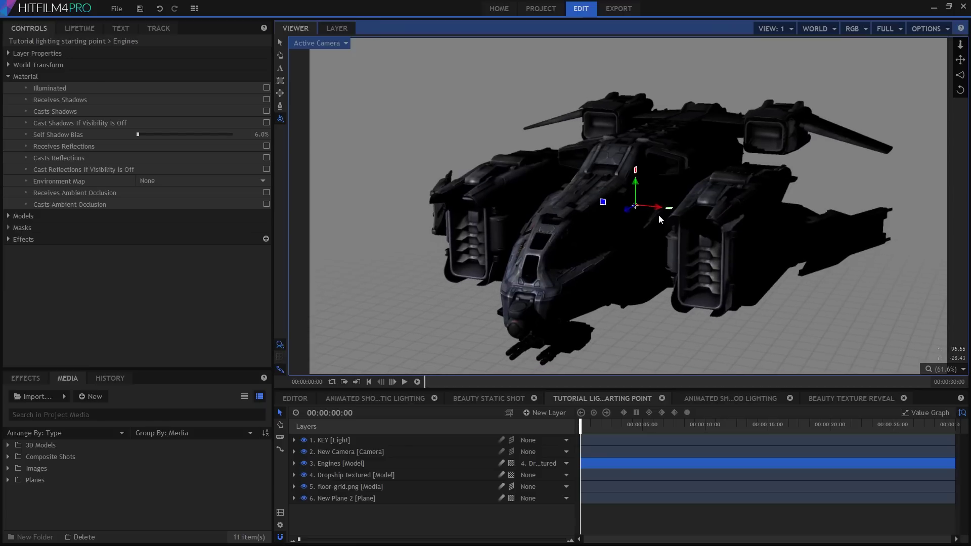
click(548, 416)
Add another light layer and set its Type to Ambient.
click(550, 478)
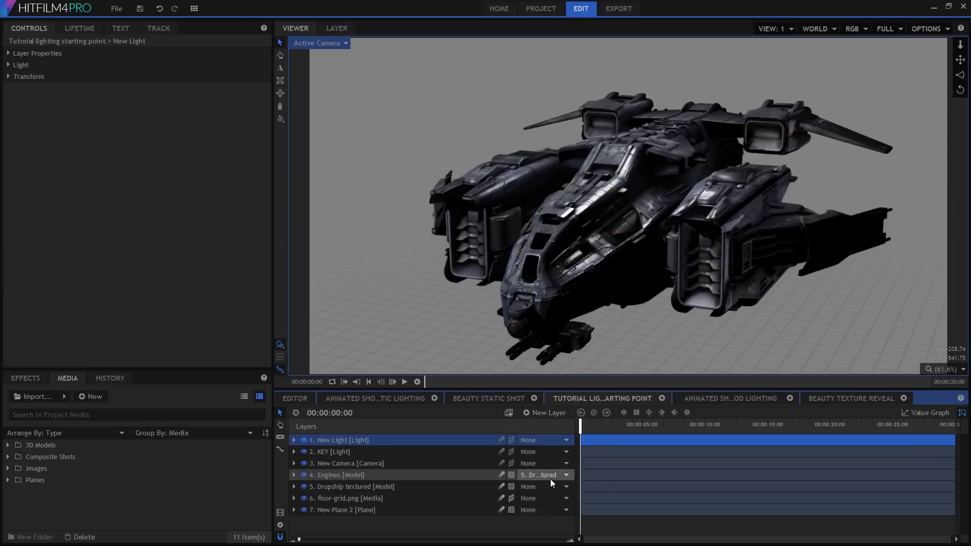
click(15, 65)
click(103, 77)
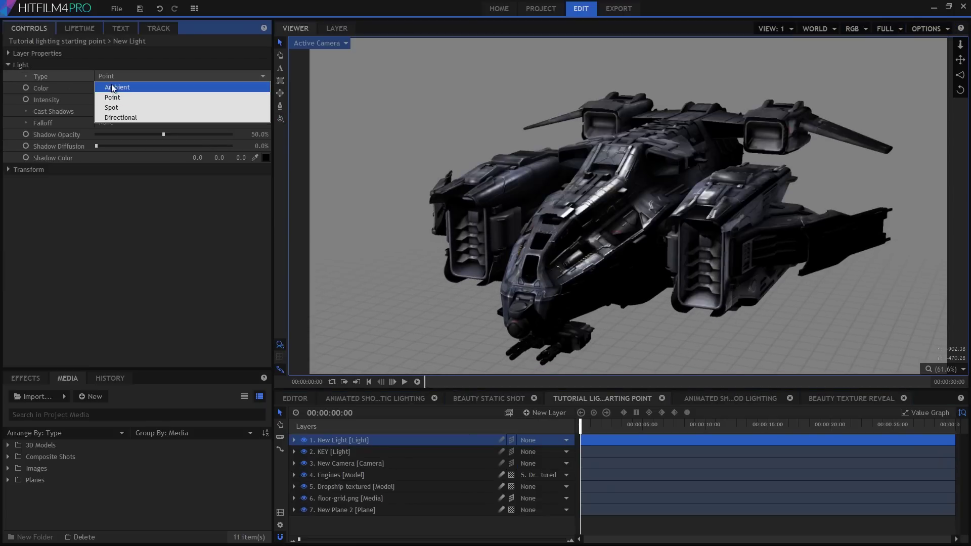
click(112, 88)
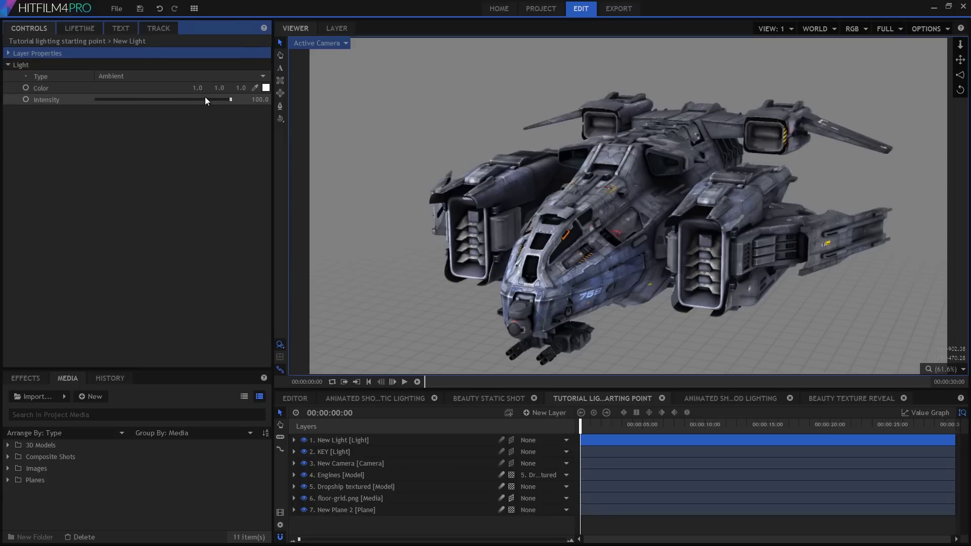
drag(612, 215, 602, 258)
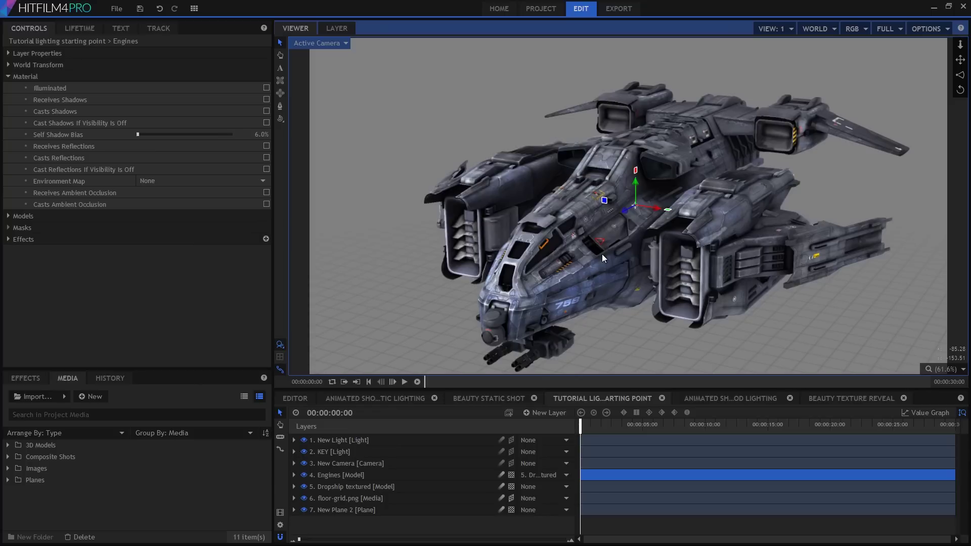
click(368, 444)
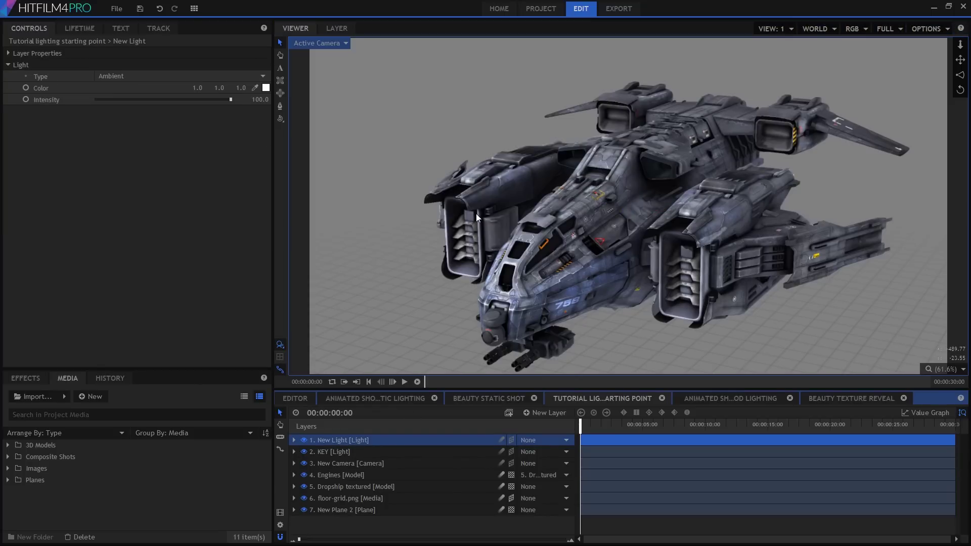
Lower the ambient light's intensity to 25.
drag(231, 99, 227, 99)
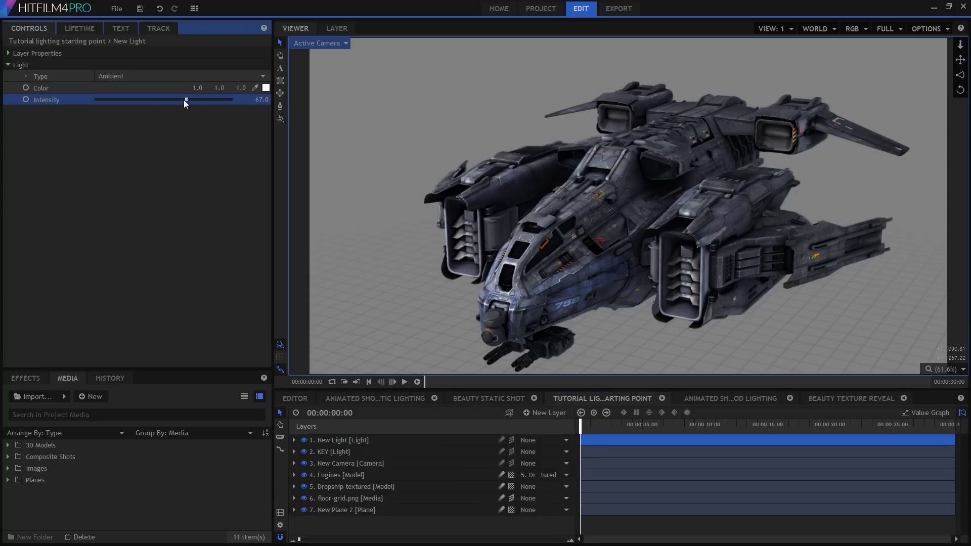
drag(163, 103, 76, 112)
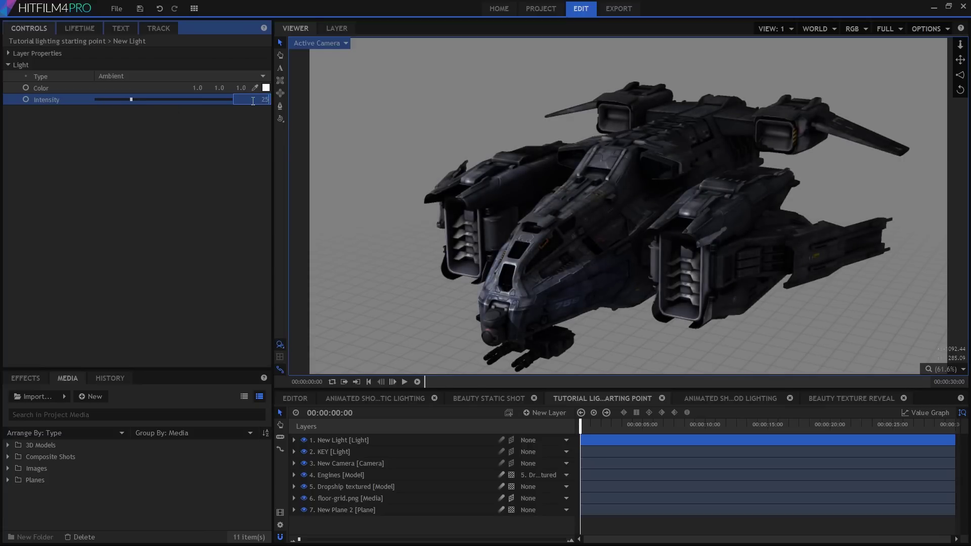
click(702, 226)
drag(651, 224, 670, 219)
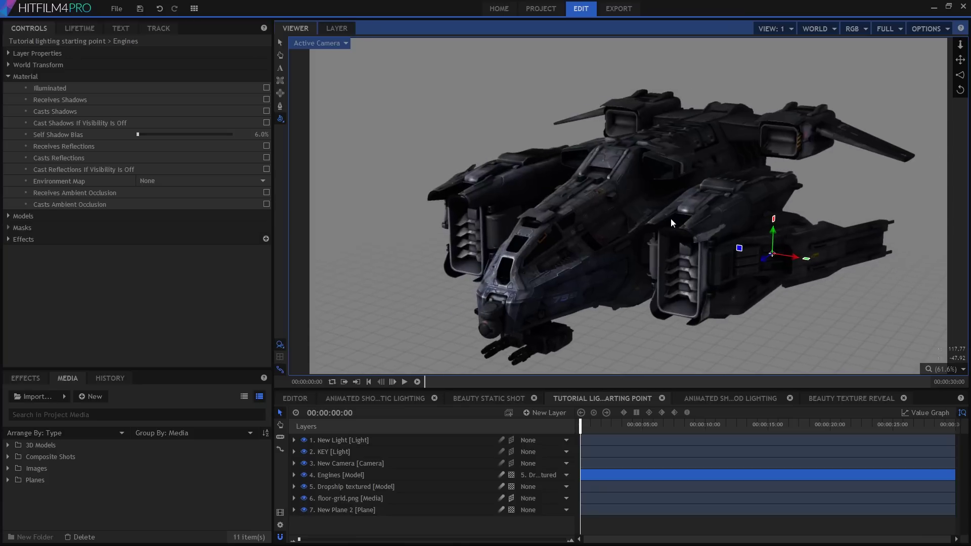
Rename the ambient light layer to AMBIENT.
click(354, 444)
click(354, 445)
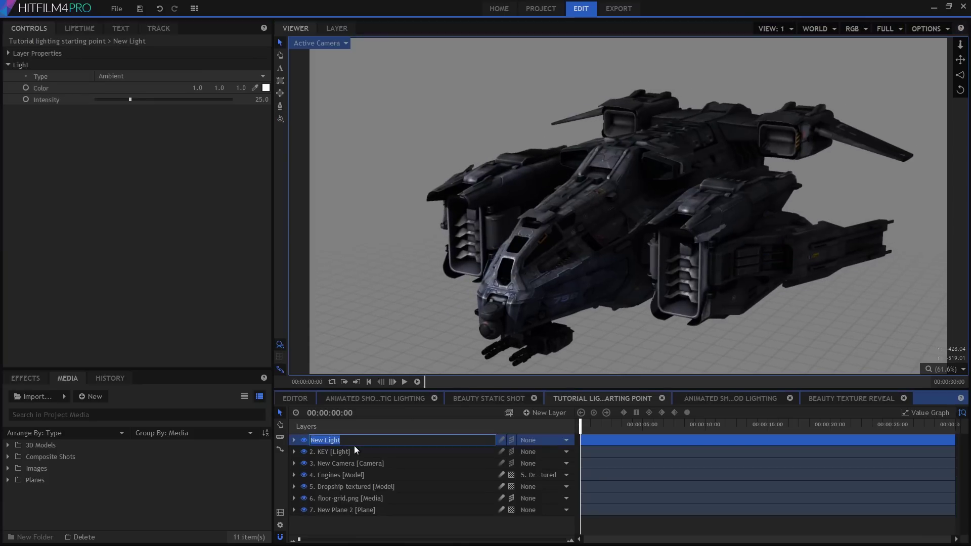
text(AMBIENT)
key(Return)
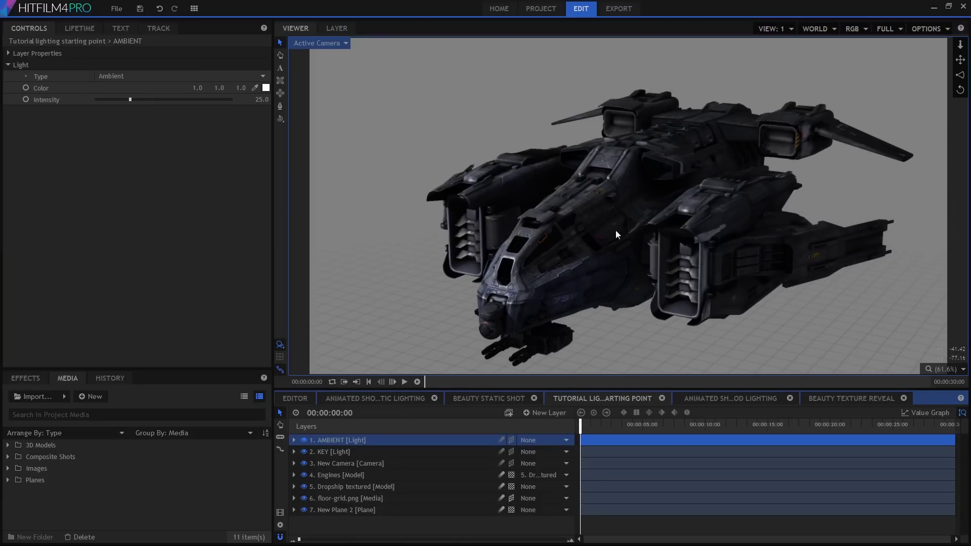
mouse_move(603, 220)
mouse_down()
mouse_move(727, 218)
mouse_move(599, 217)
mouse_up()
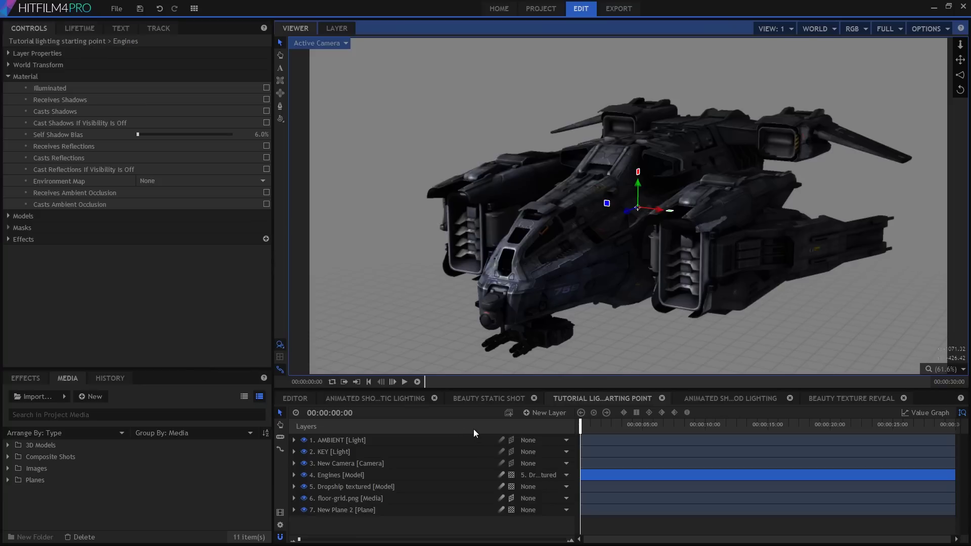
Add a third light and sample a dark blue colour for it with the eyedropper.
click(545, 415)
click(545, 480)
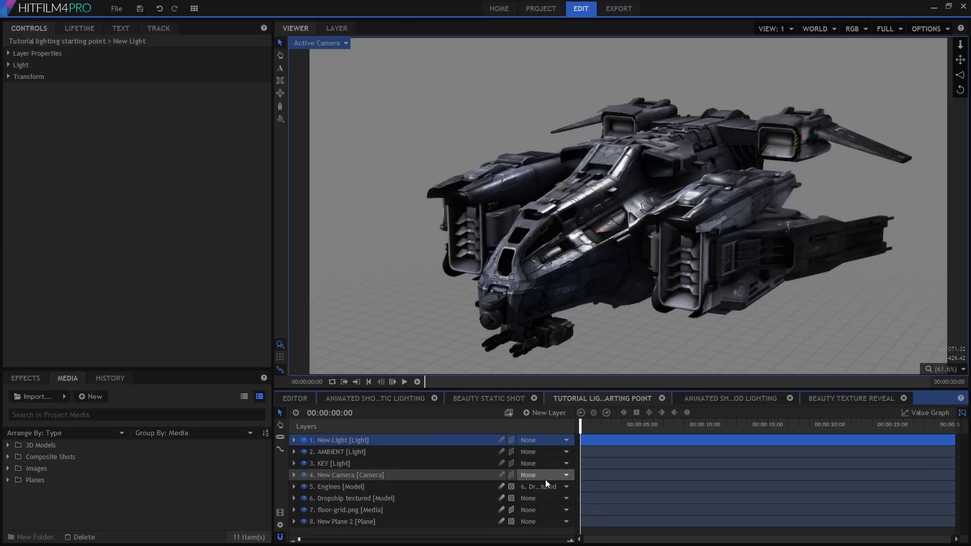
click(8, 65)
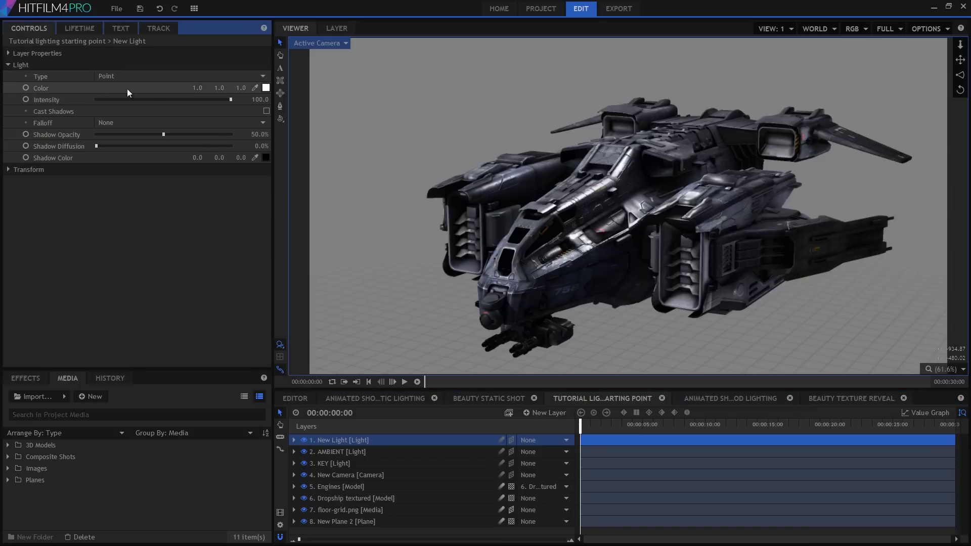
click(255, 87)
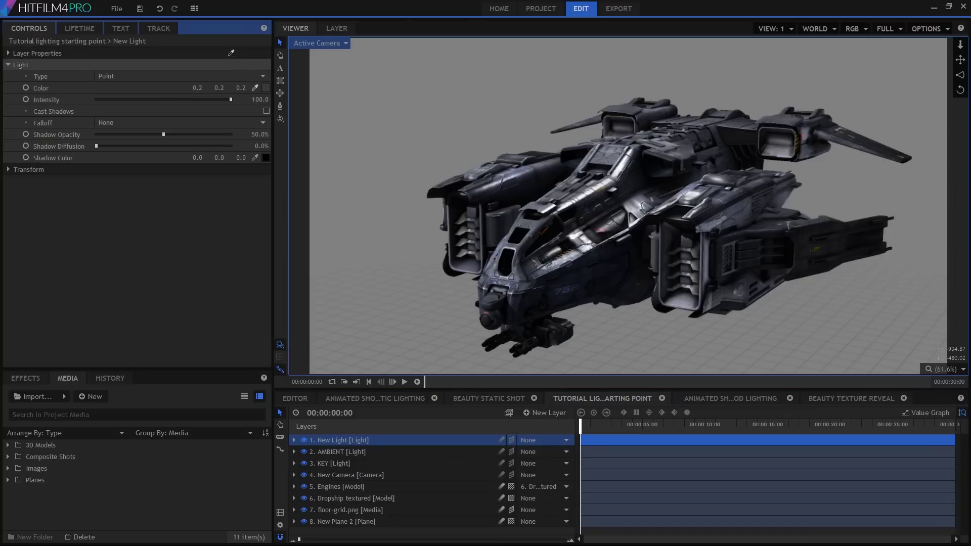
click(228, 27)
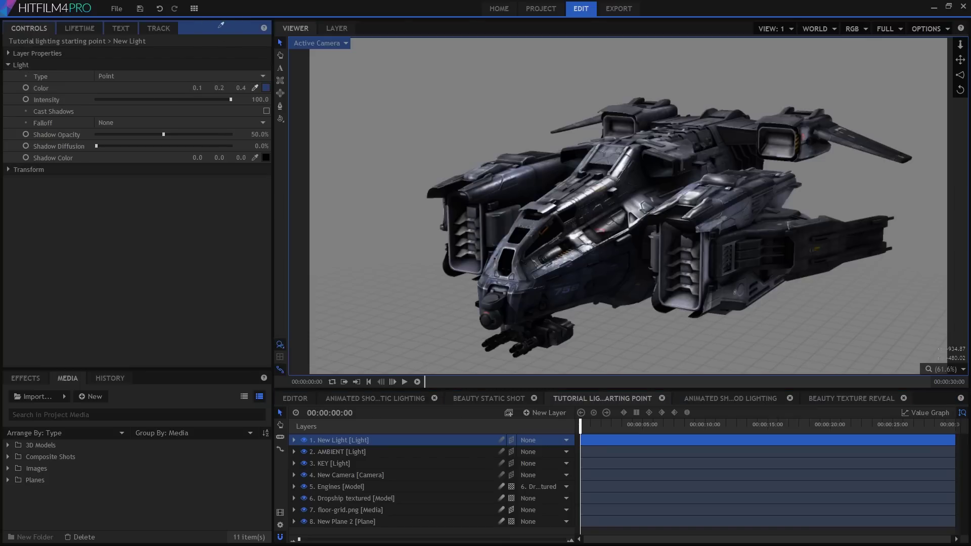
click(221, 25)
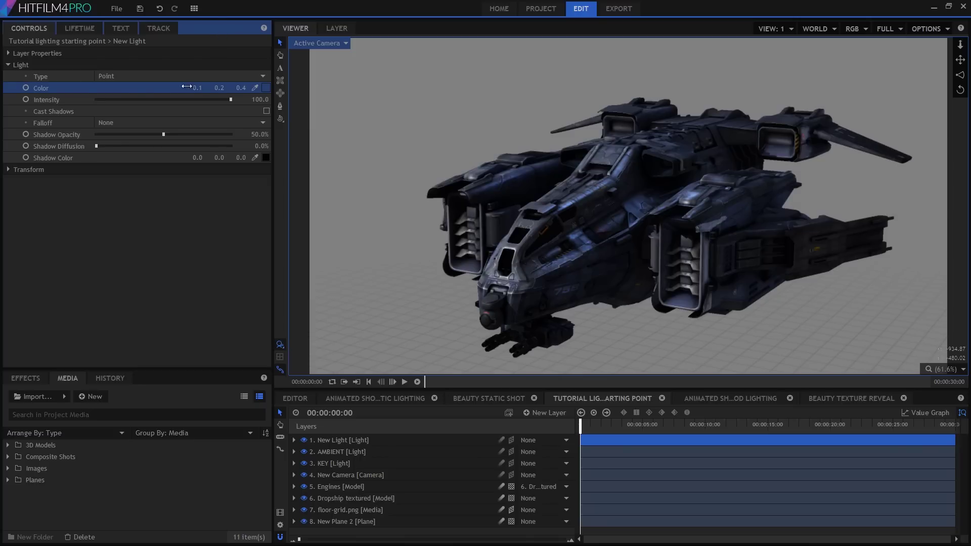
click(618, 223)
drag(606, 216, 629, 226)
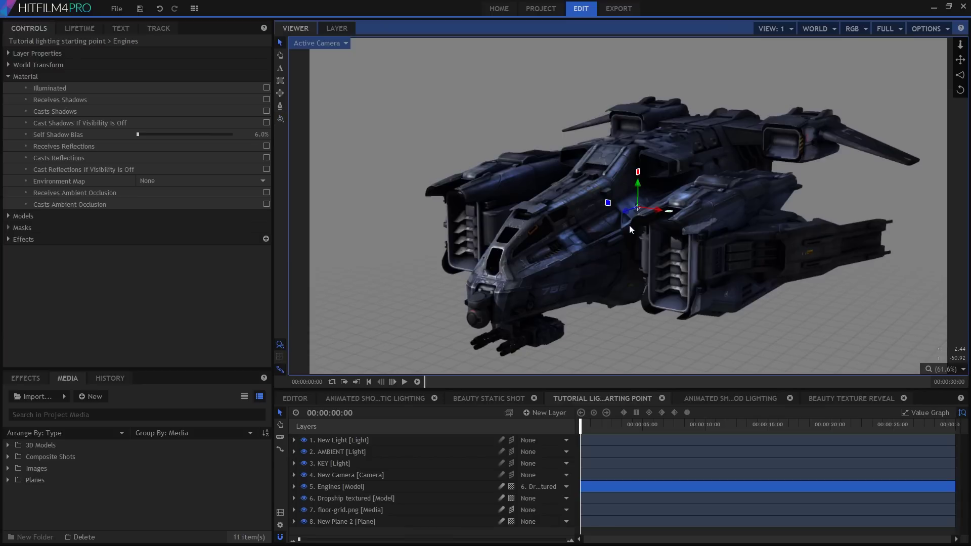
Position the blue light high and far behind the ship at -585, 225, -991.
key(ctrl+Up)
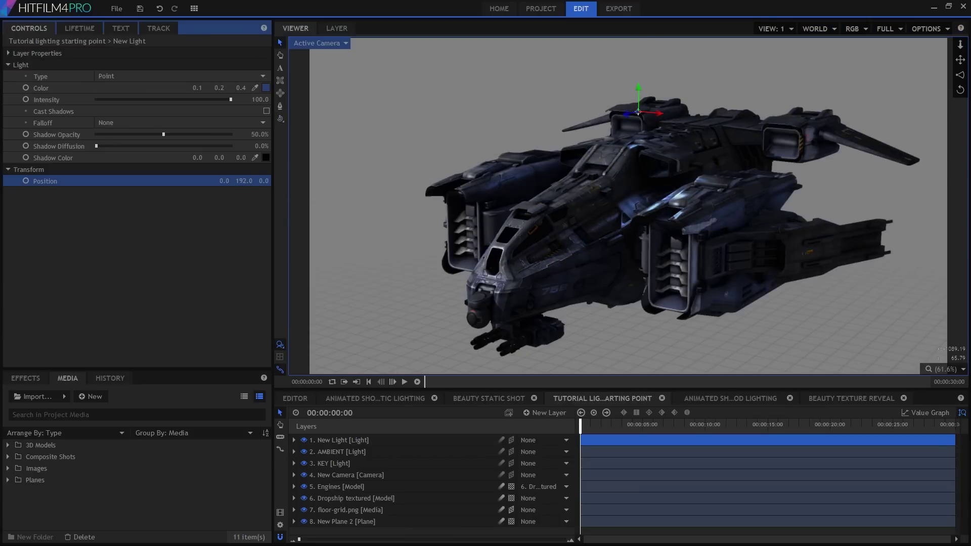
drag(264, 181, 172, 181)
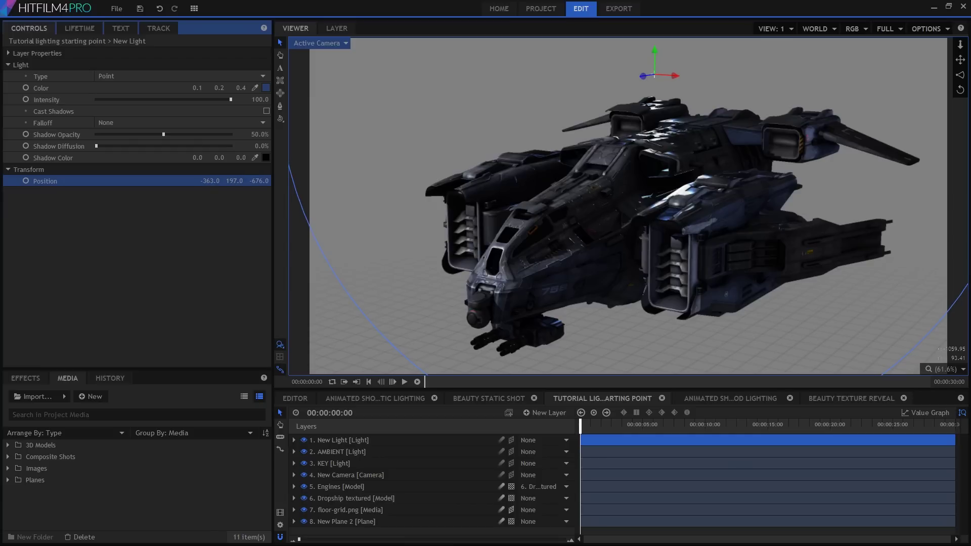
drag(234, 181, 198, 181)
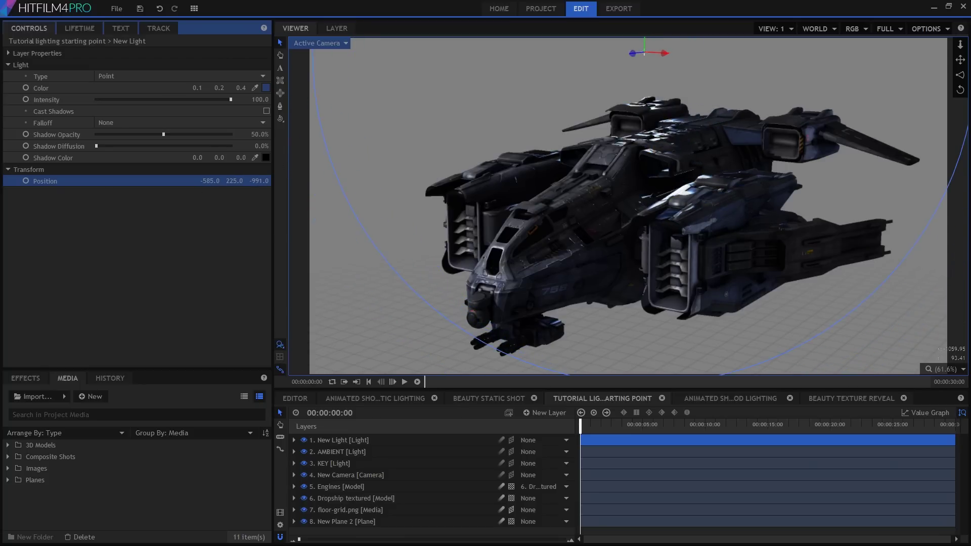
Add a fourth light and set its colour to bright red.
click(554, 413)
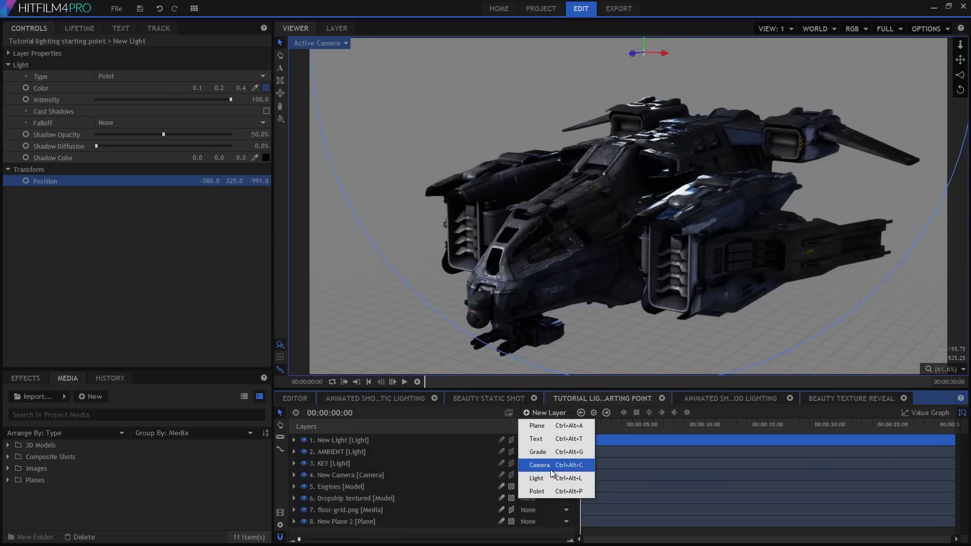
click(551, 477)
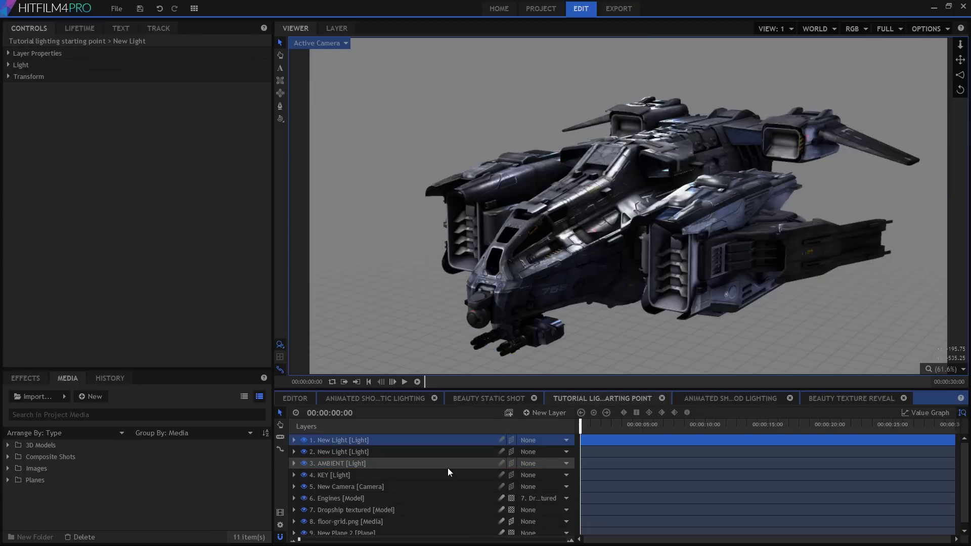
click(7, 76)
click(7, 64)
click(266, 87)
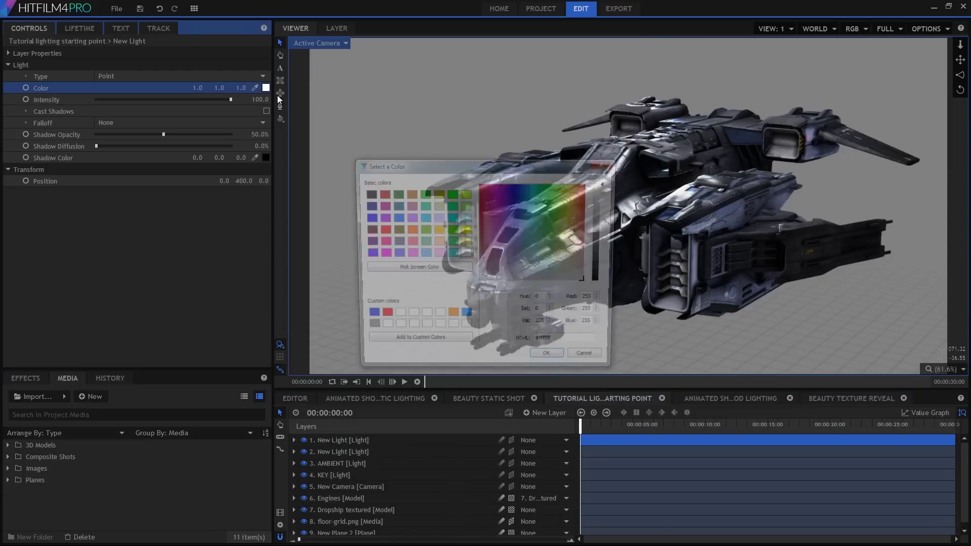
drag(507, 197, 479, 188)
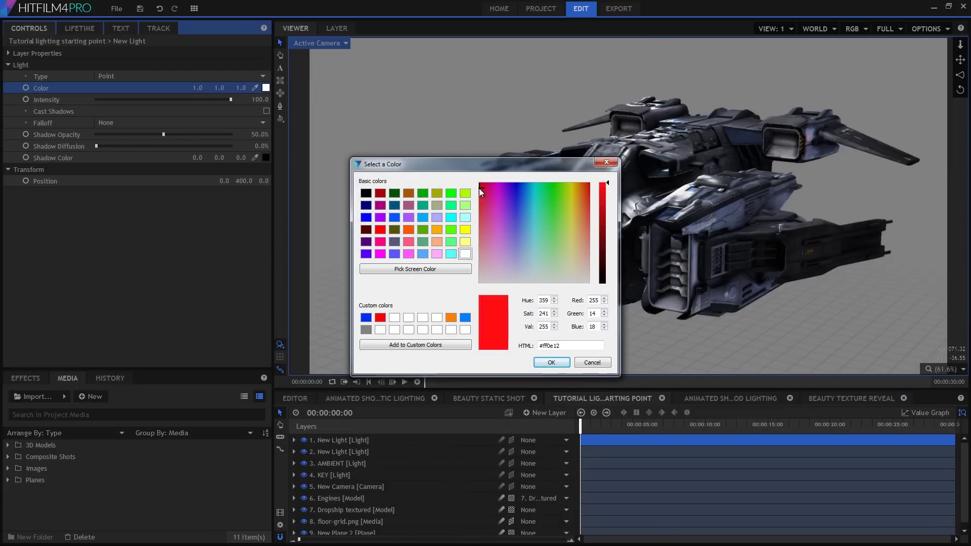
click(551, 362)
click(211, 181)
Place the red light on the dropship's front hull with Linear falloff and 284px reach.
drag(246, 181, 253, 169)
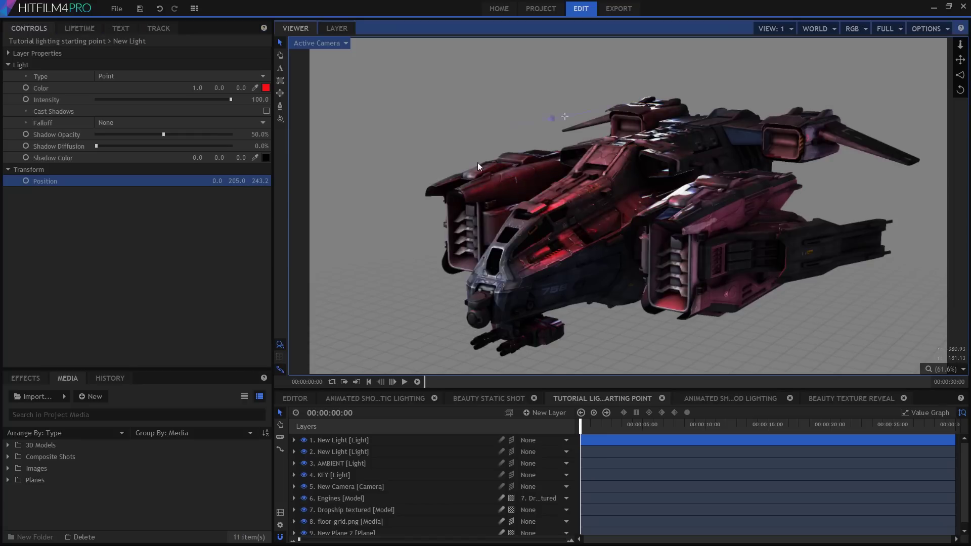
drag(564, 117, 647, 179)
click(107, 123)
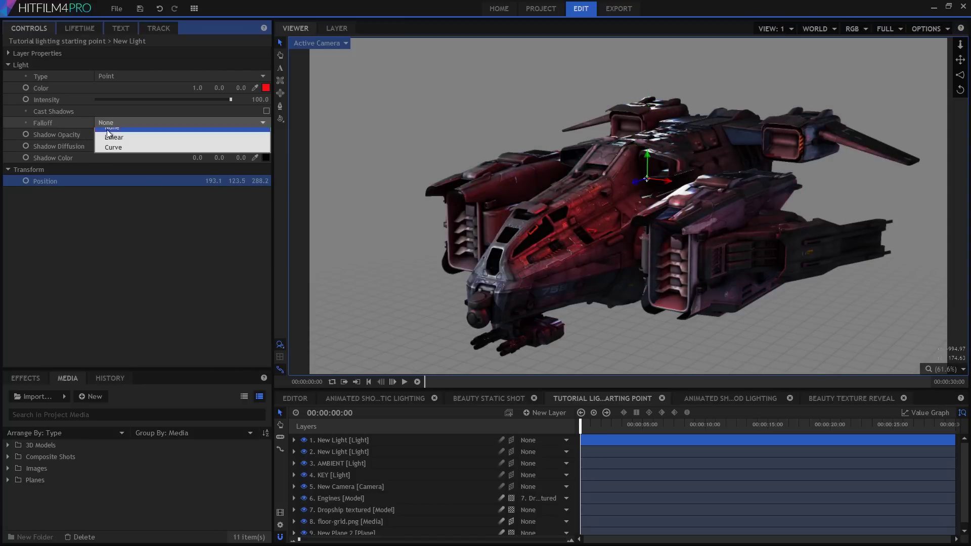
click(112, 138)
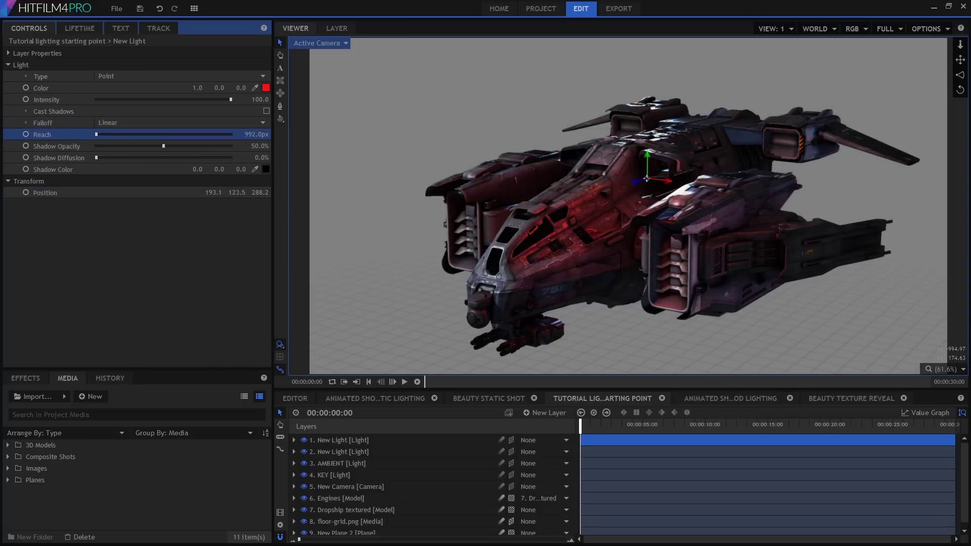
drag(253, 134, 663, 153)
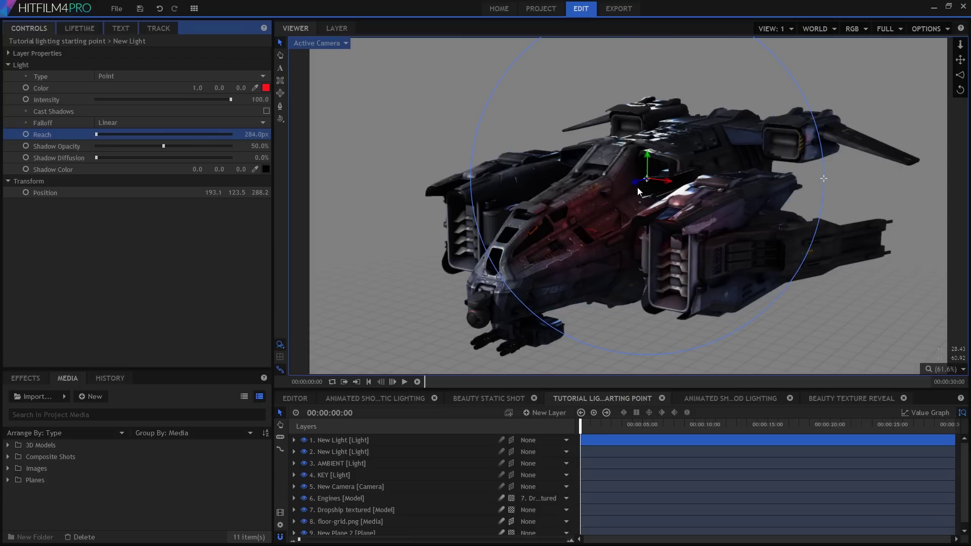
drag(637, 187, 628, 213)
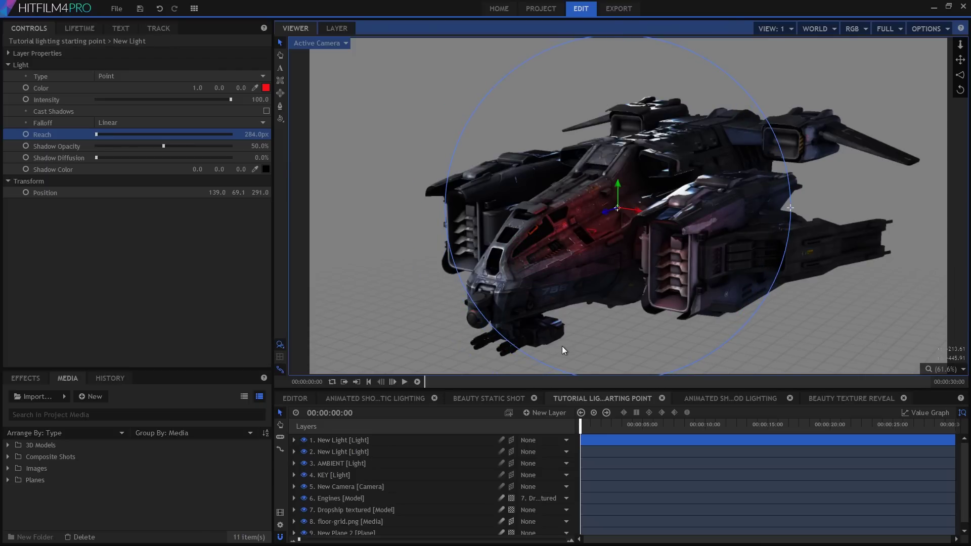
click(450, 441)
Parent the red light to 7. Dropship textured and rename it RED.
click(555, 439)
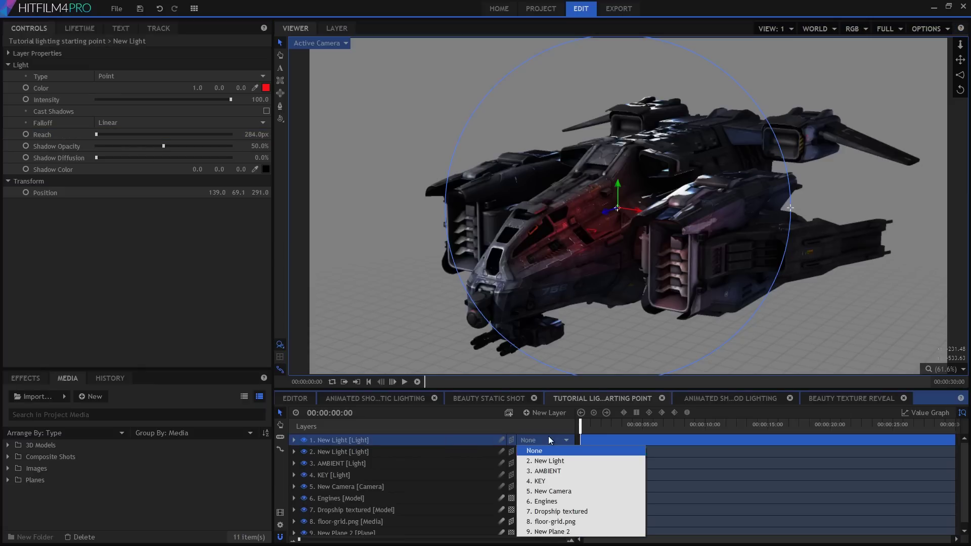
click(565, 511)
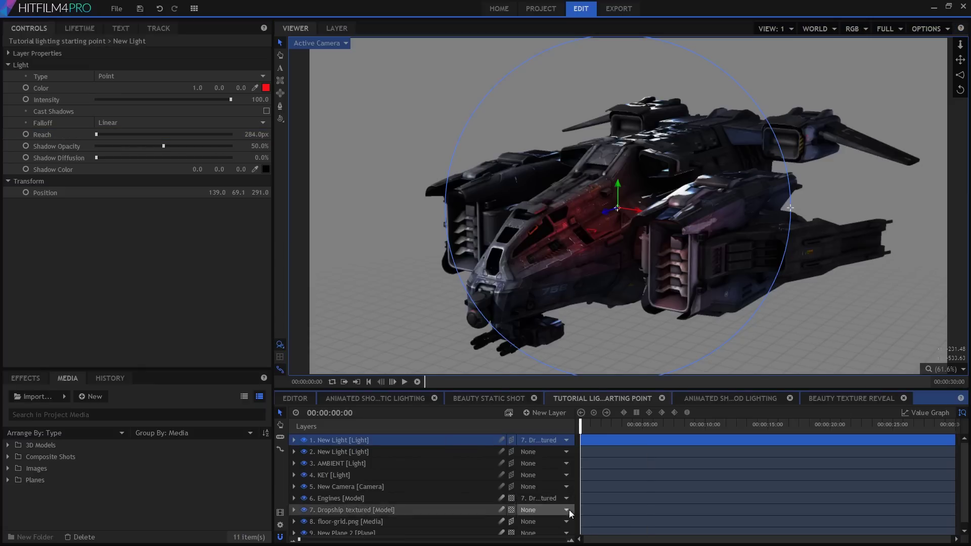
double_click(372, 439)
text(RED)
key(Return)
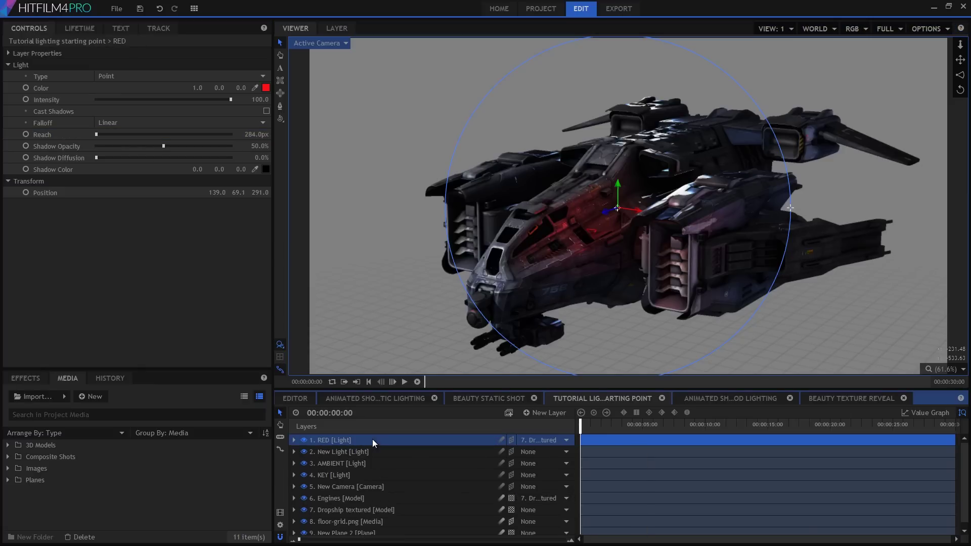
Rename the second new light layer to BACKLIGHT.
click(363, 457)
double_click(363, 456)
text(BACKLI)
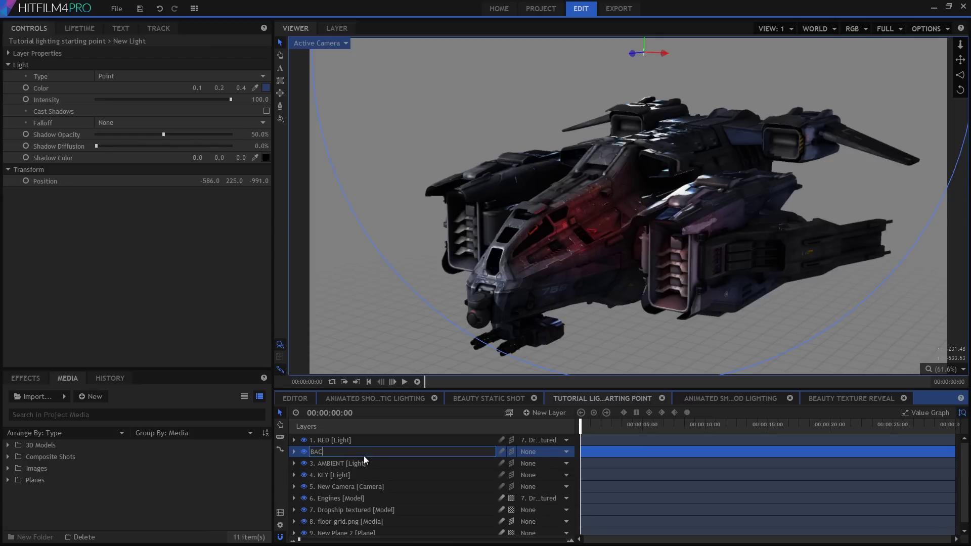
text(GHT)
key(Return)
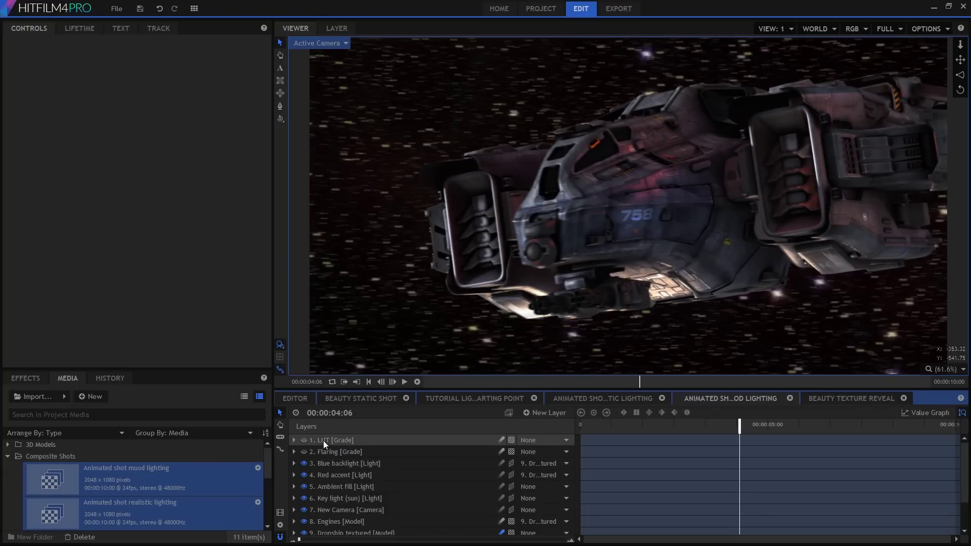
Compare the shot with the Flaring layer's Anamorphic Lens Flare off and on, leaving it enabled.
click(329, 452)
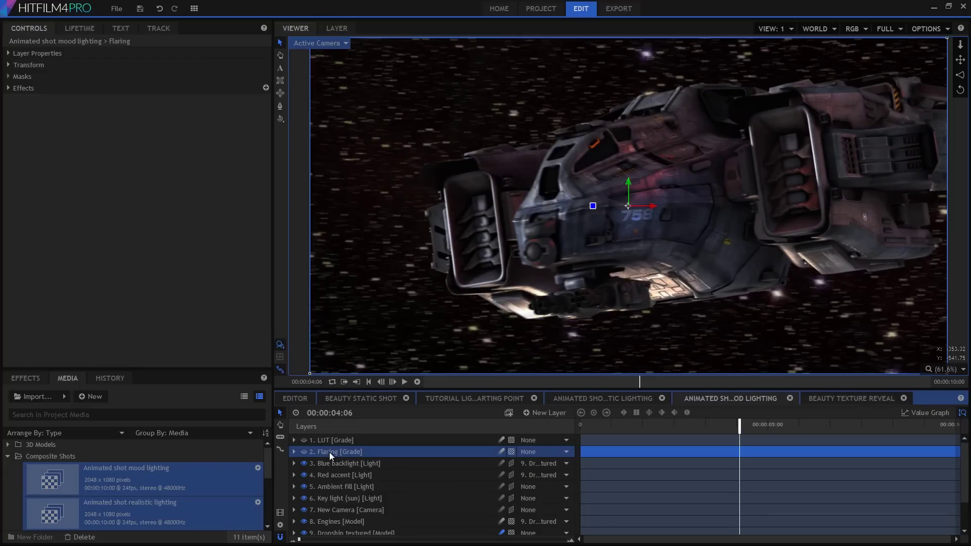
click(8, 88)
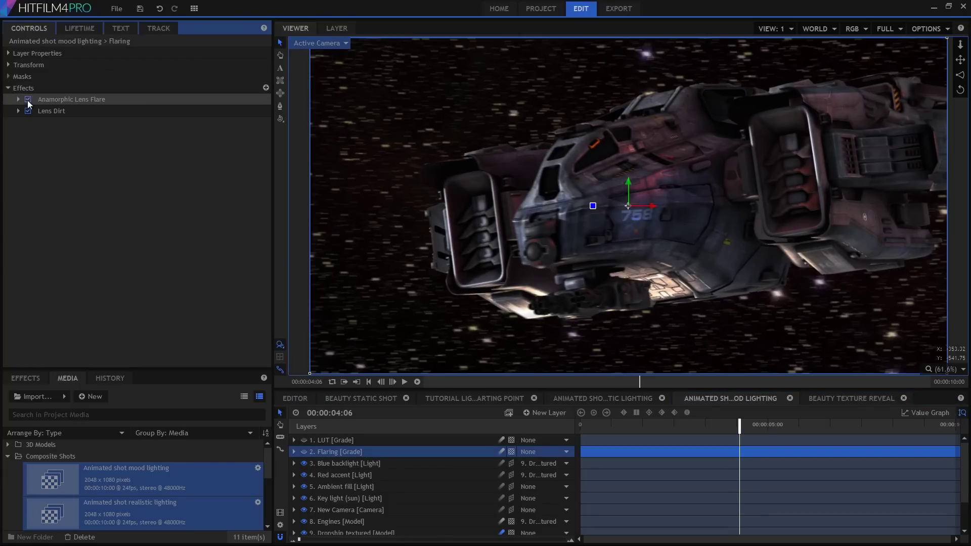
click(27, 99)
click(28, 111)
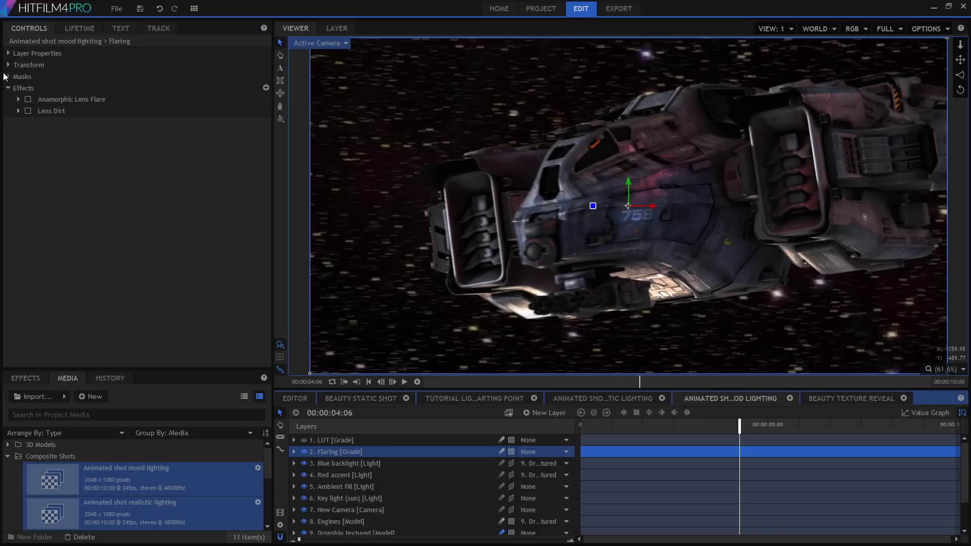
click(28, 99)
click(27, 99)
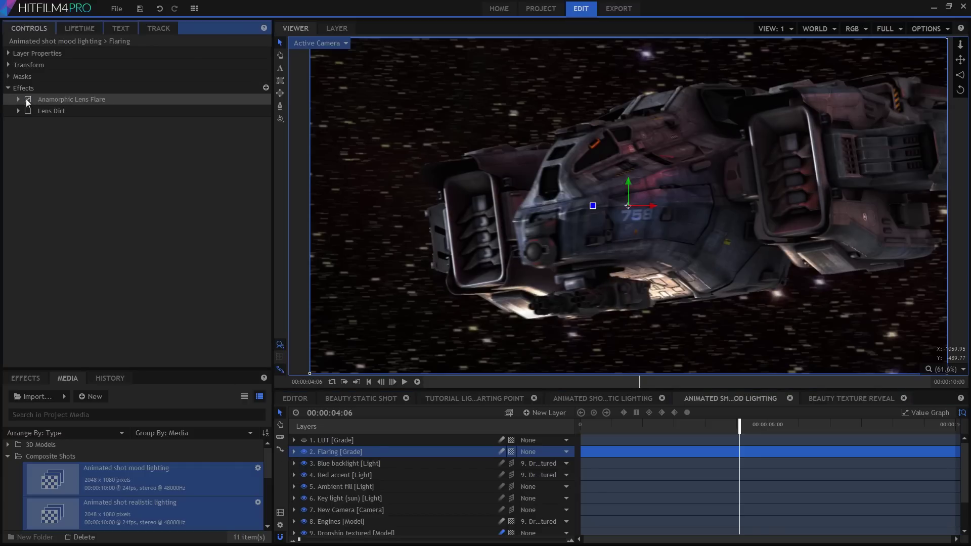
click(27, 100)
click(18, 100)
click(28, 99)
click(29, 99)
click(28, 99)
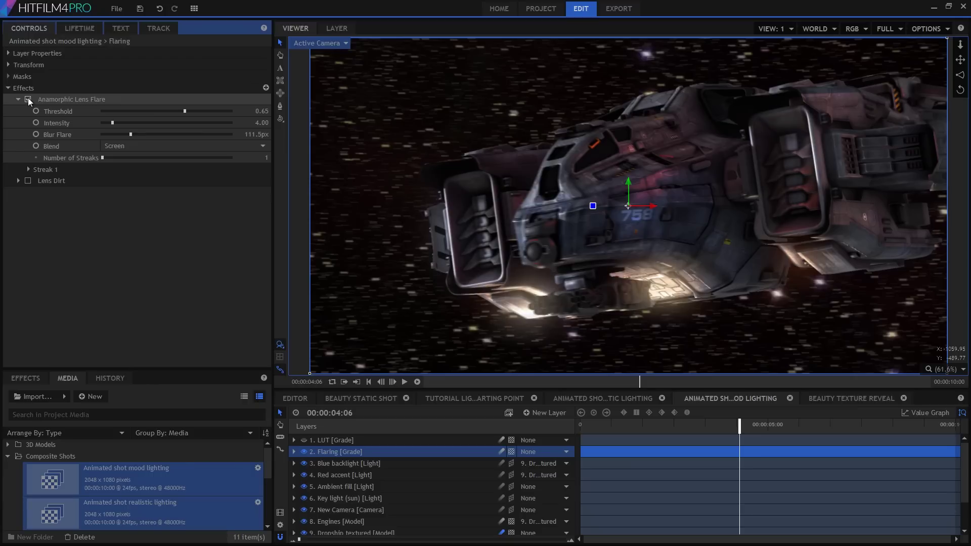
Toggle the Flaring layer's Lens Dirt off and on to compare the glow, ending enabled.
click(28, 179)
click(28, 179)
click(29, 179)
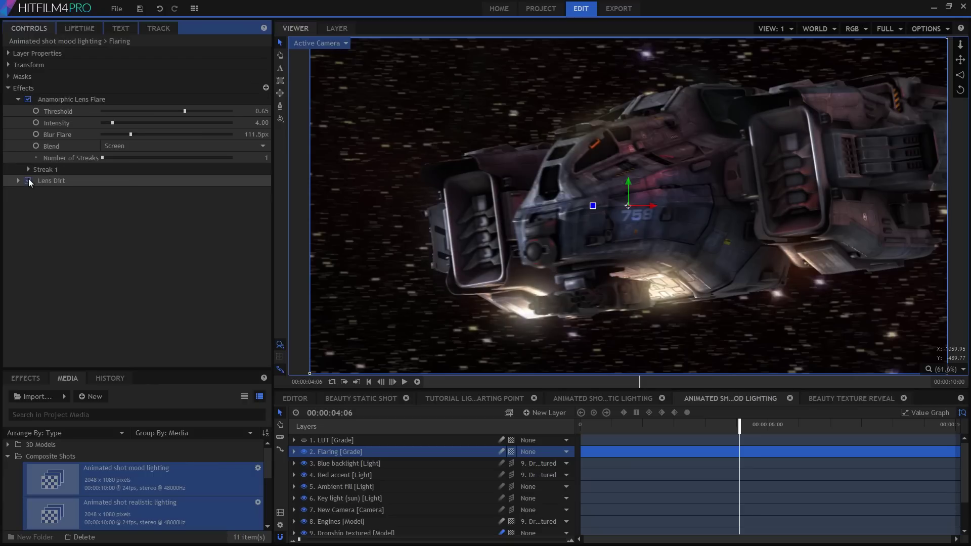
click(28, 180)
click(28, 180)
click(28, 180)
click(28, 179)
click(28, 180)
click(28, 180)
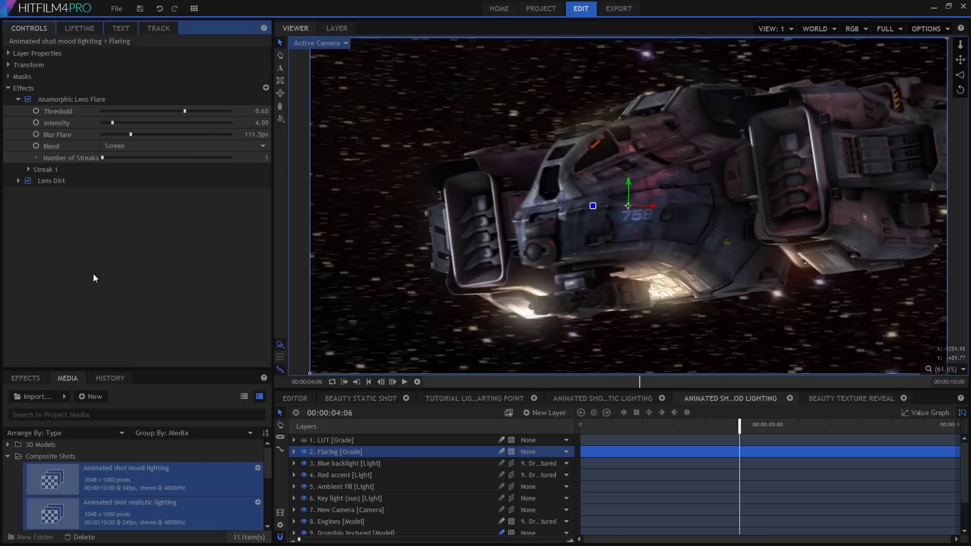
click(28, 180)
click(27, 181)
Scrub back through the shot to frame 04:10.
drag(716, 427, 754, 441)
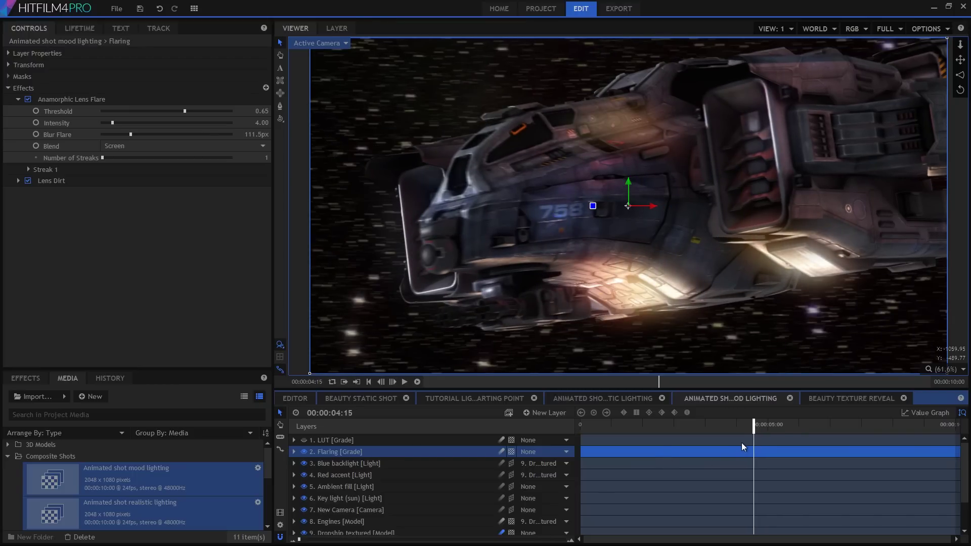
click(750, 425)
click(746, 427)
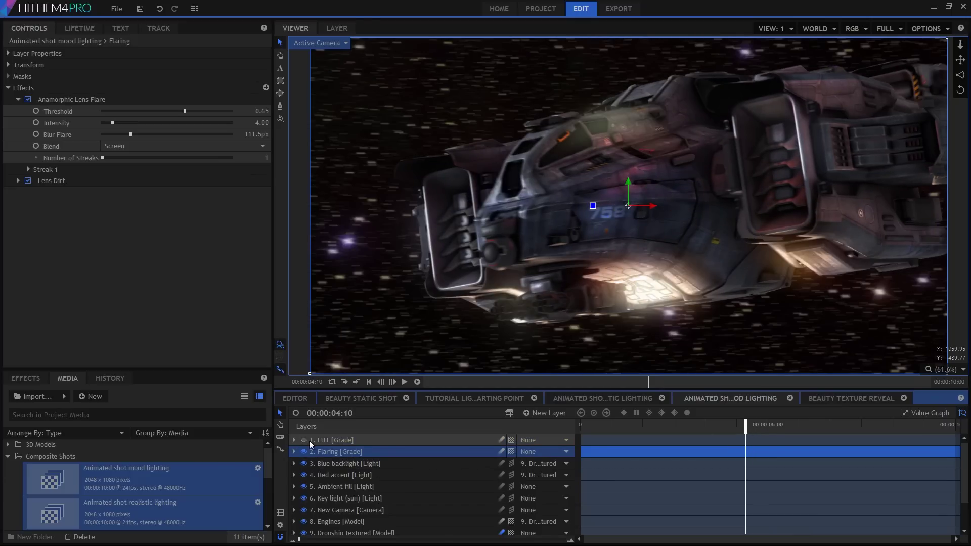
Enable the LUT grade layer and reveal its Kodak 2393 LUT file under Effects.
click(304, 440)
click(323, 439)
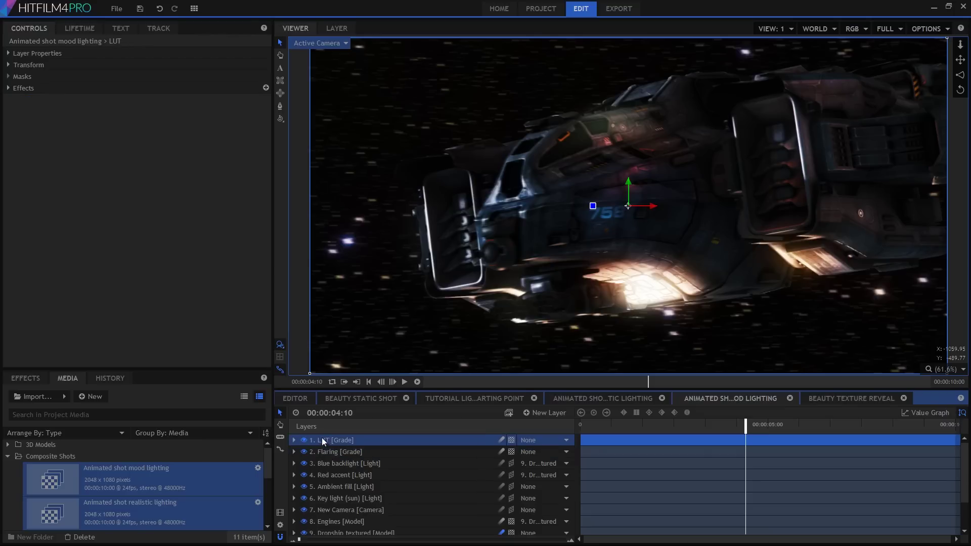
click(8, 88)
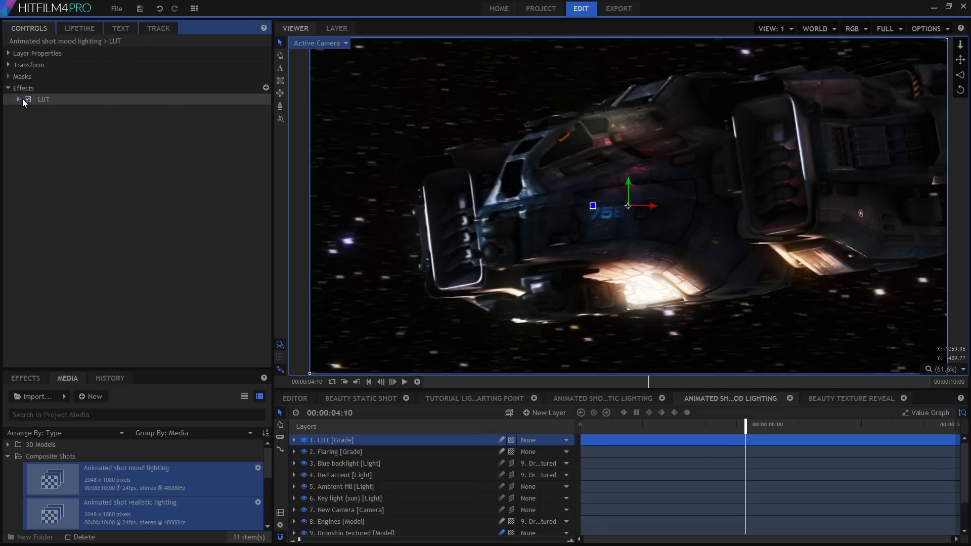
click(19, 99)
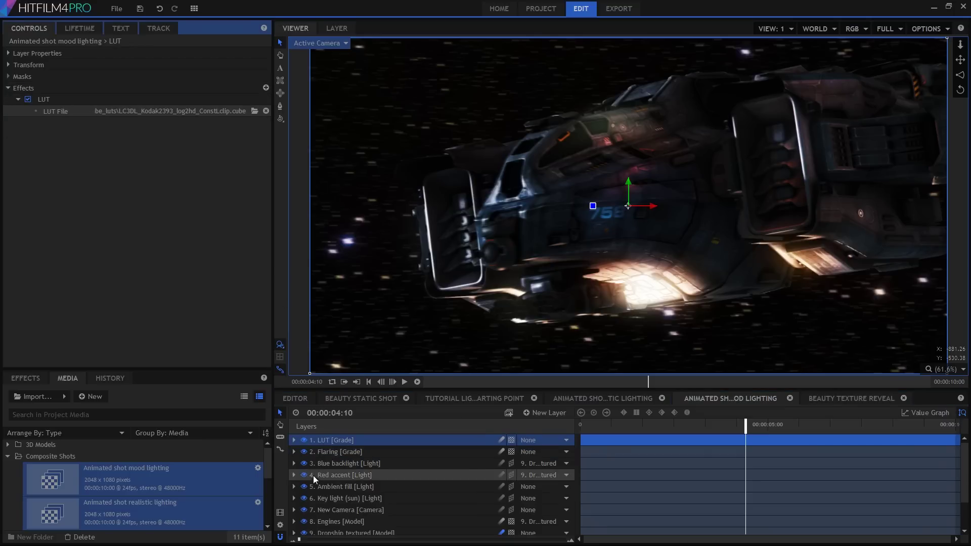
Compare the shot with and without the LUT grade, including at frame 02:09, leaving it on.
click(303, 441)
click(303, 441)
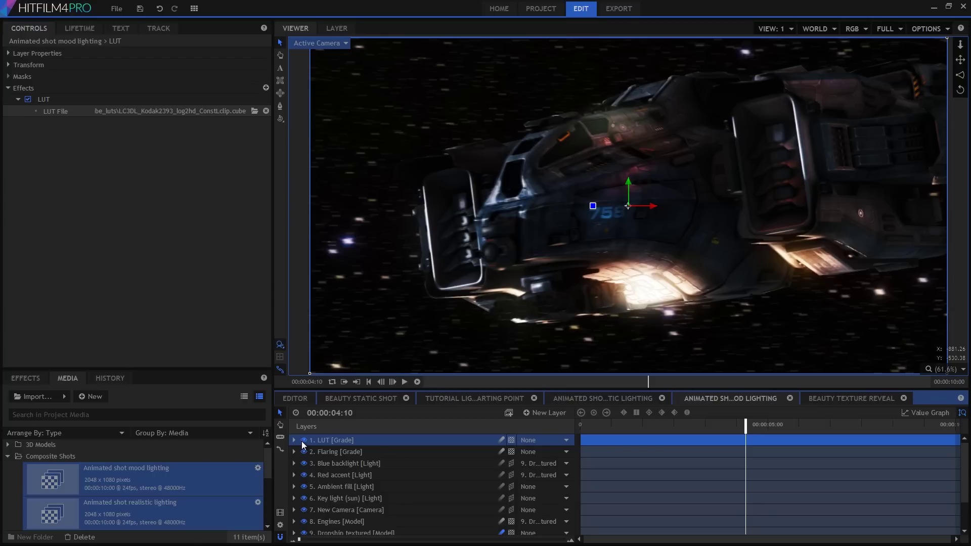
click(303, 440)
click(303, 440)
drag(623, 427, 668, 428)
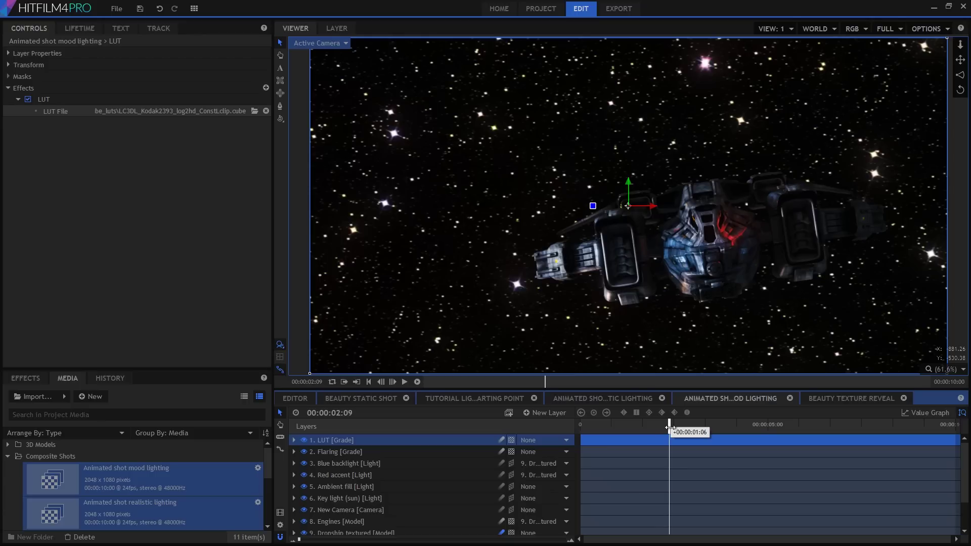
click(304, 440)
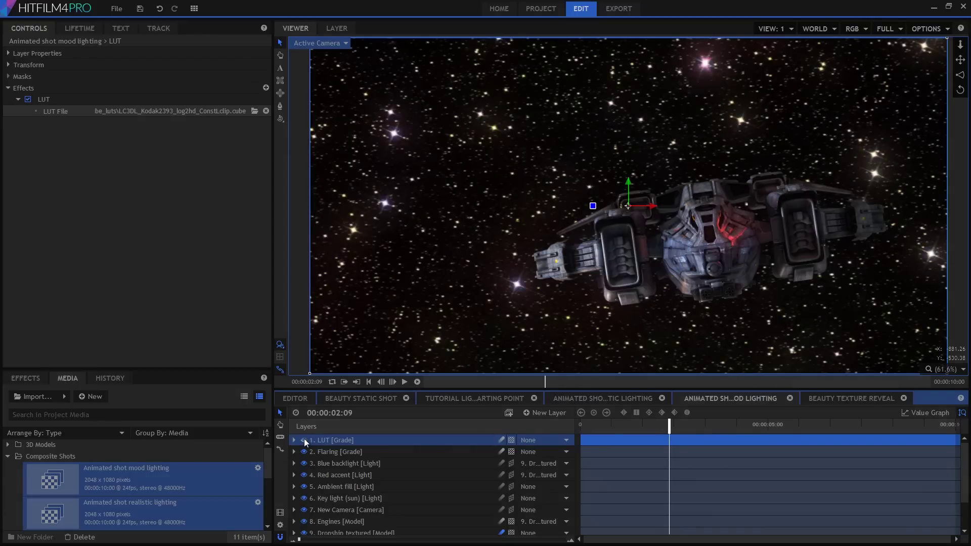
click(305, 441)
click(304, 441)
click(305, 442)
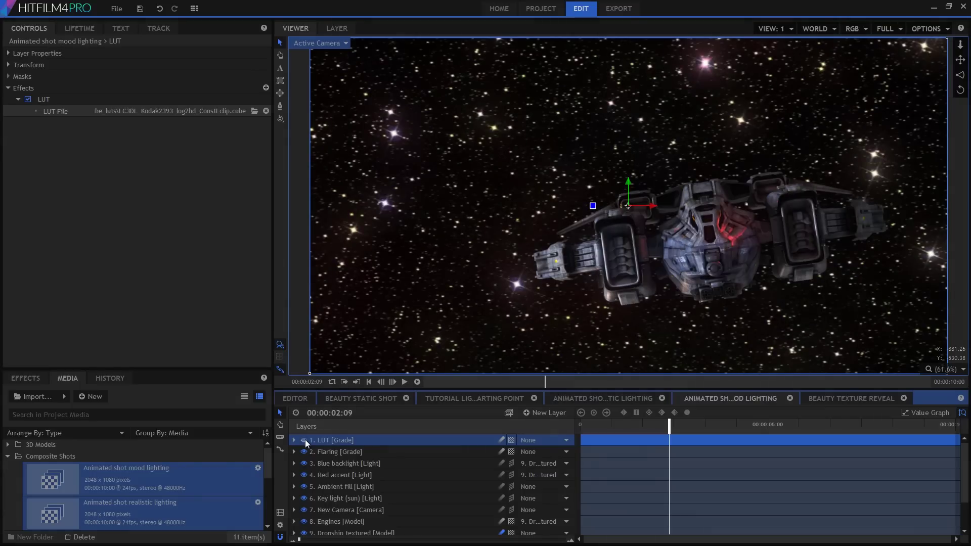